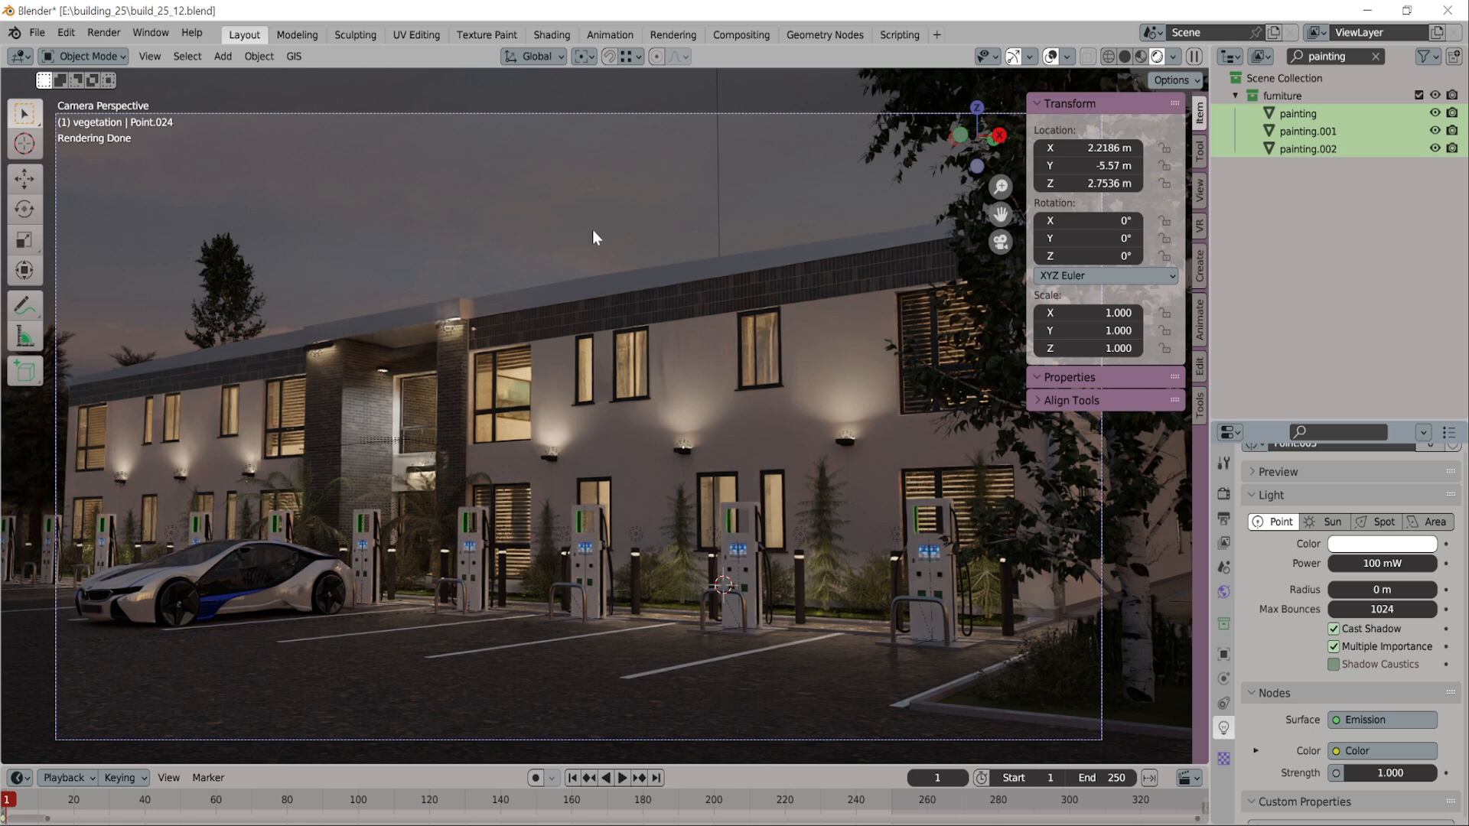
Add a point light to the scene and switch the viewport to material preview shading
key("shift+a")
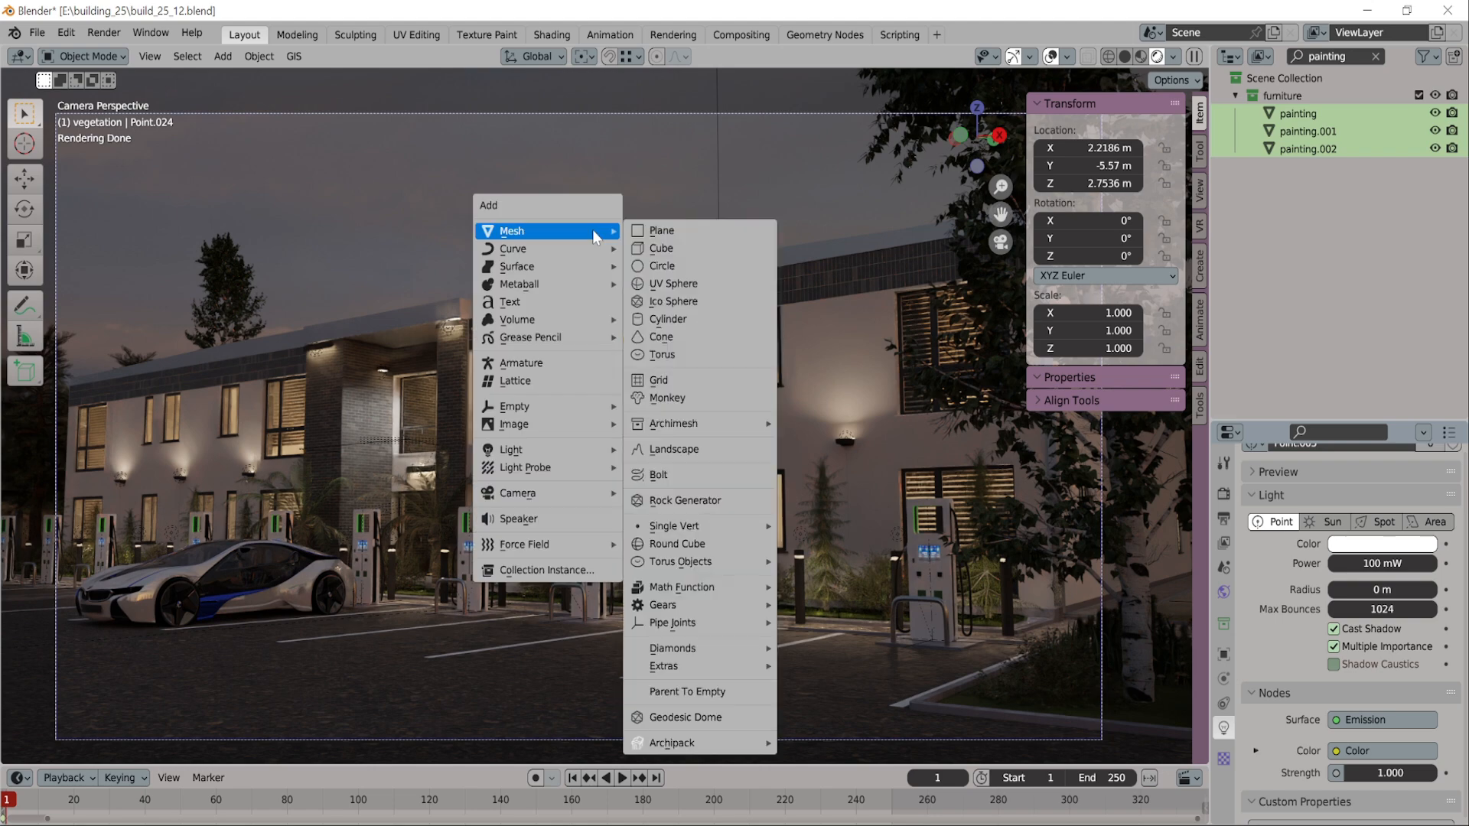
mouse_move(577, 452)
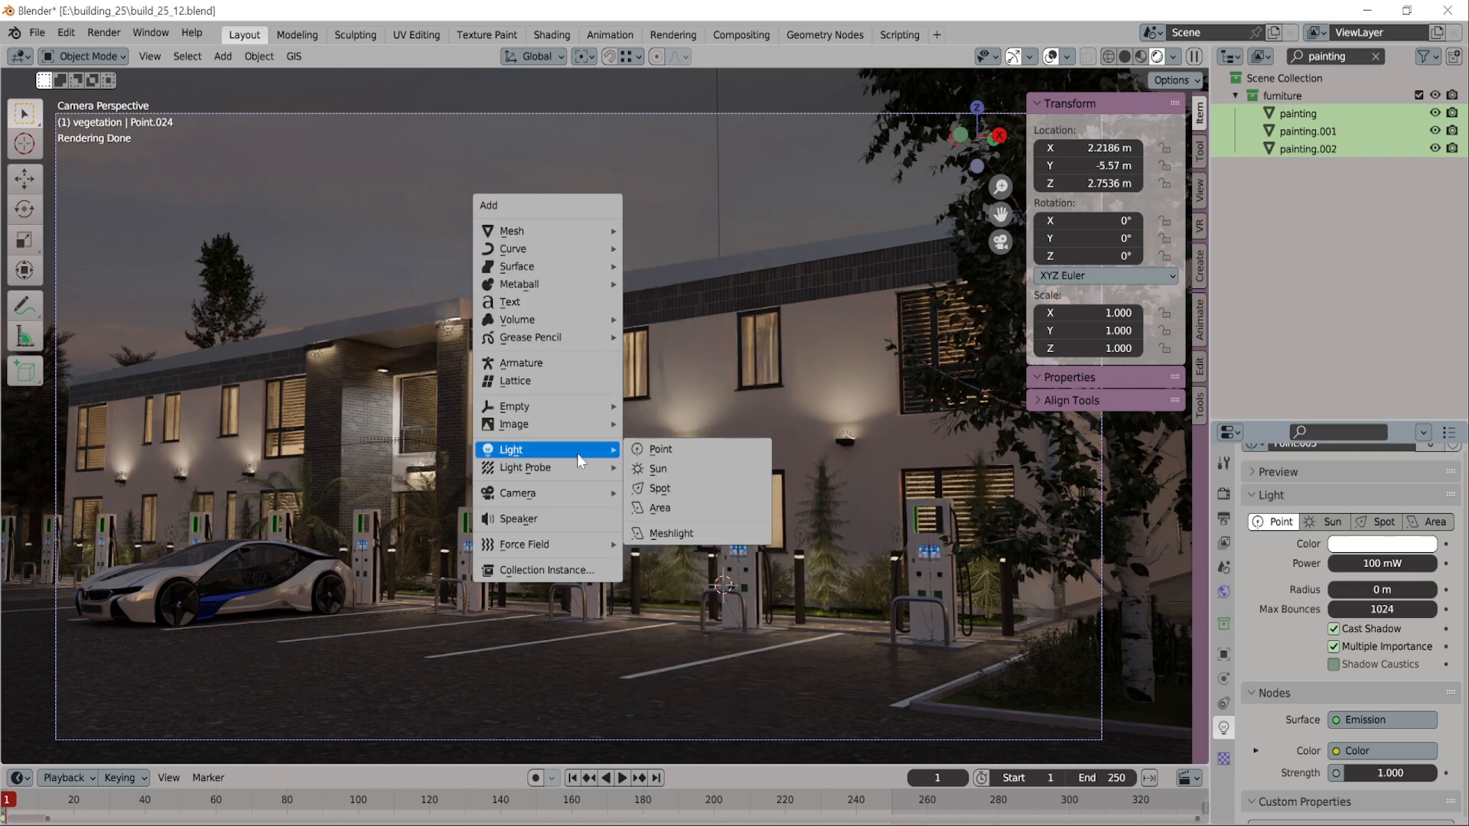
left_click(684, 451)
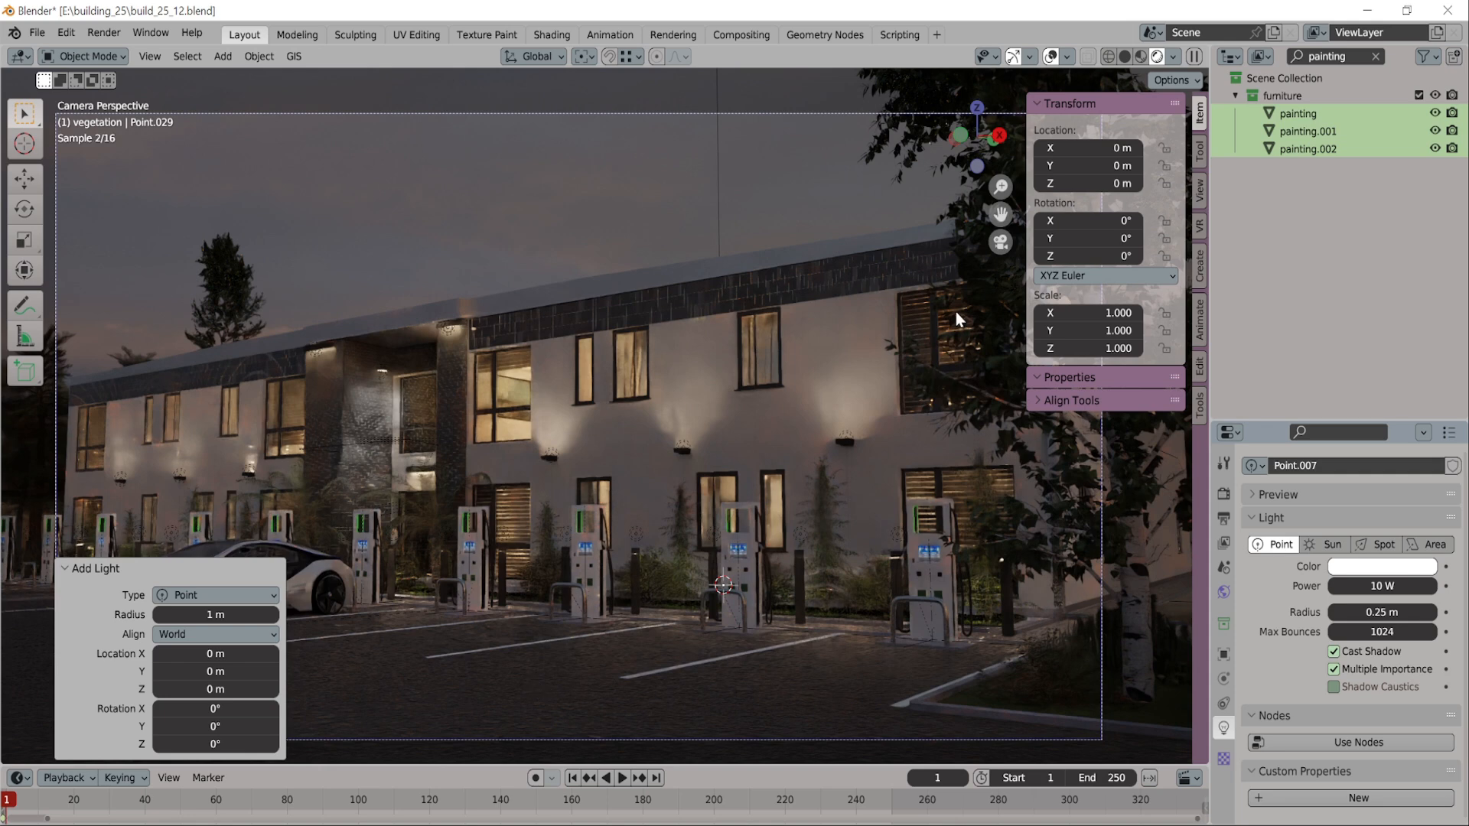
left_click(1142, 58)
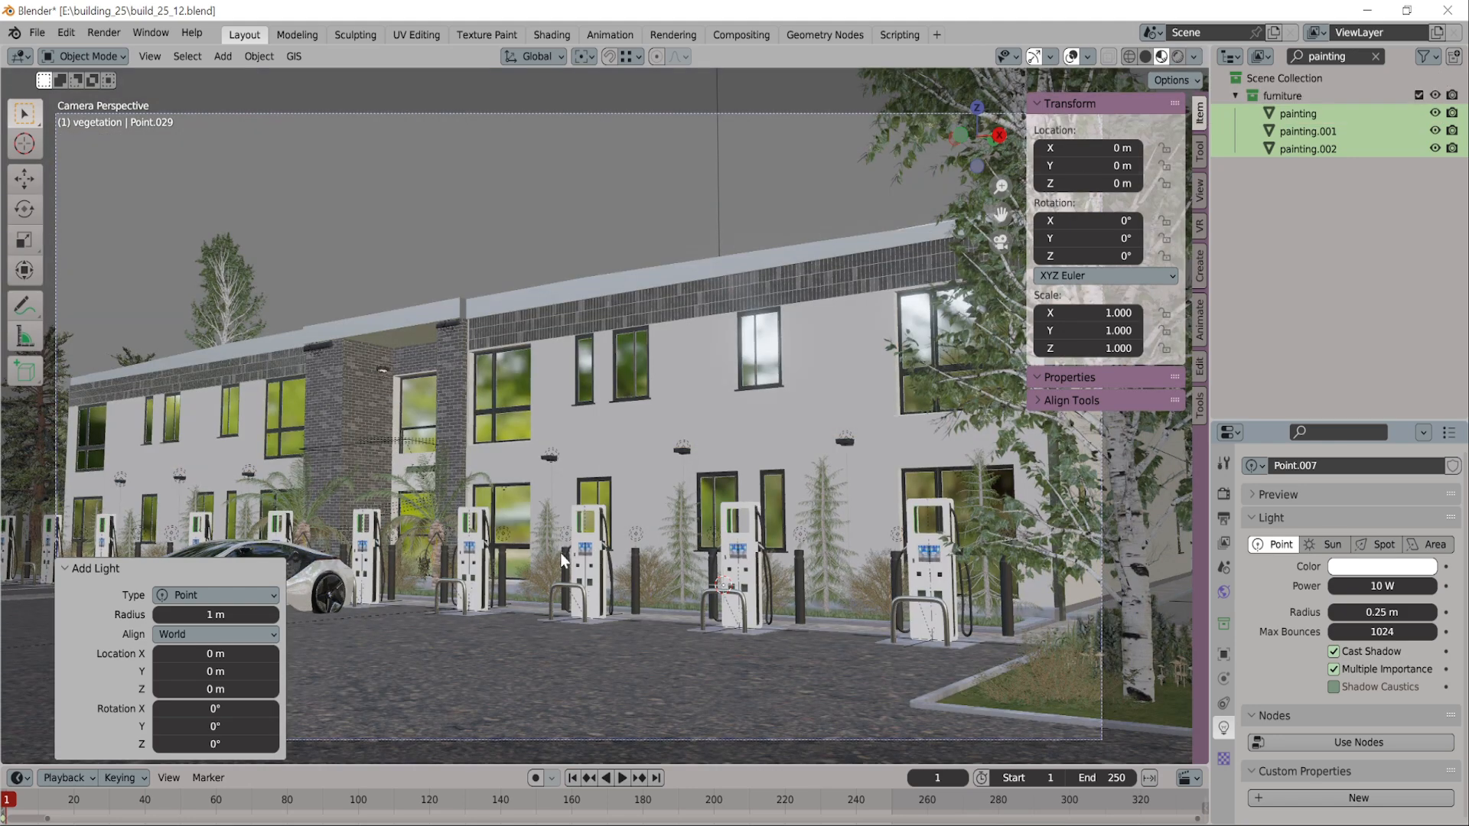
Raise the new point light above the roof to about Z 8.81 m and shift it along X to about -4.13 m
key("g")
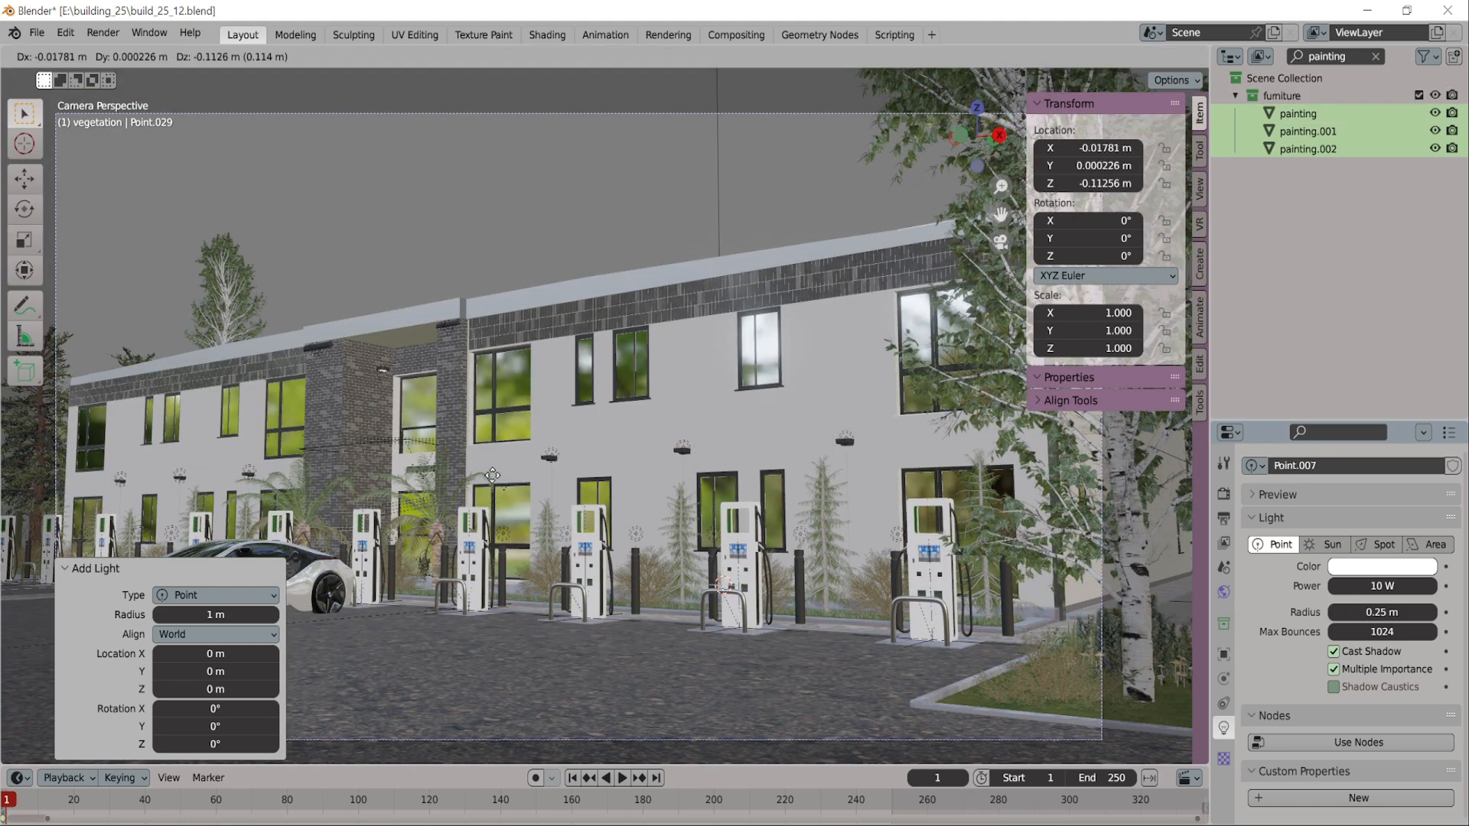
left_click(526, 182)
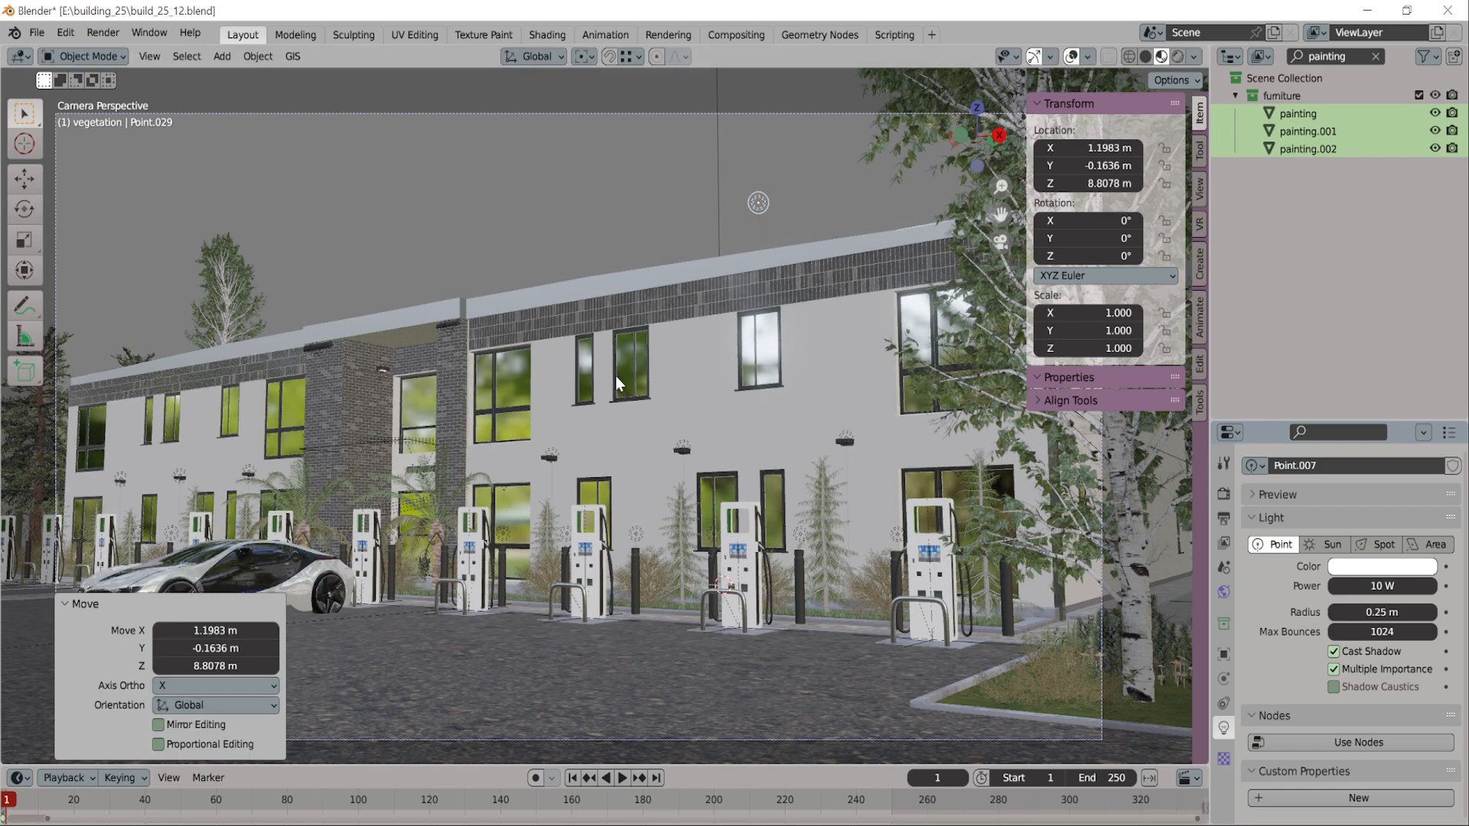
middle_click_drag(615, 375, 710, 378)
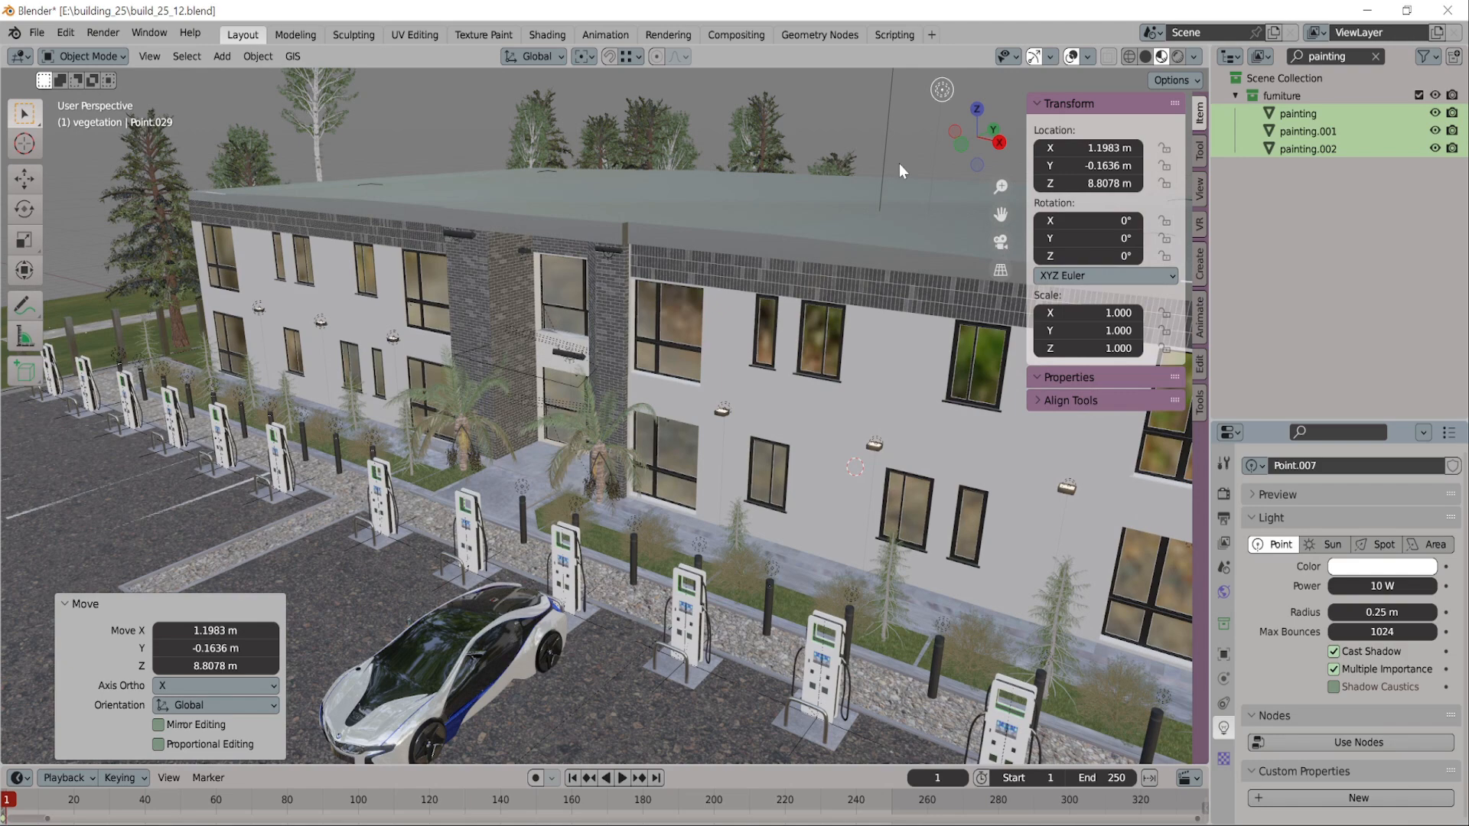
key("g")
key("x")
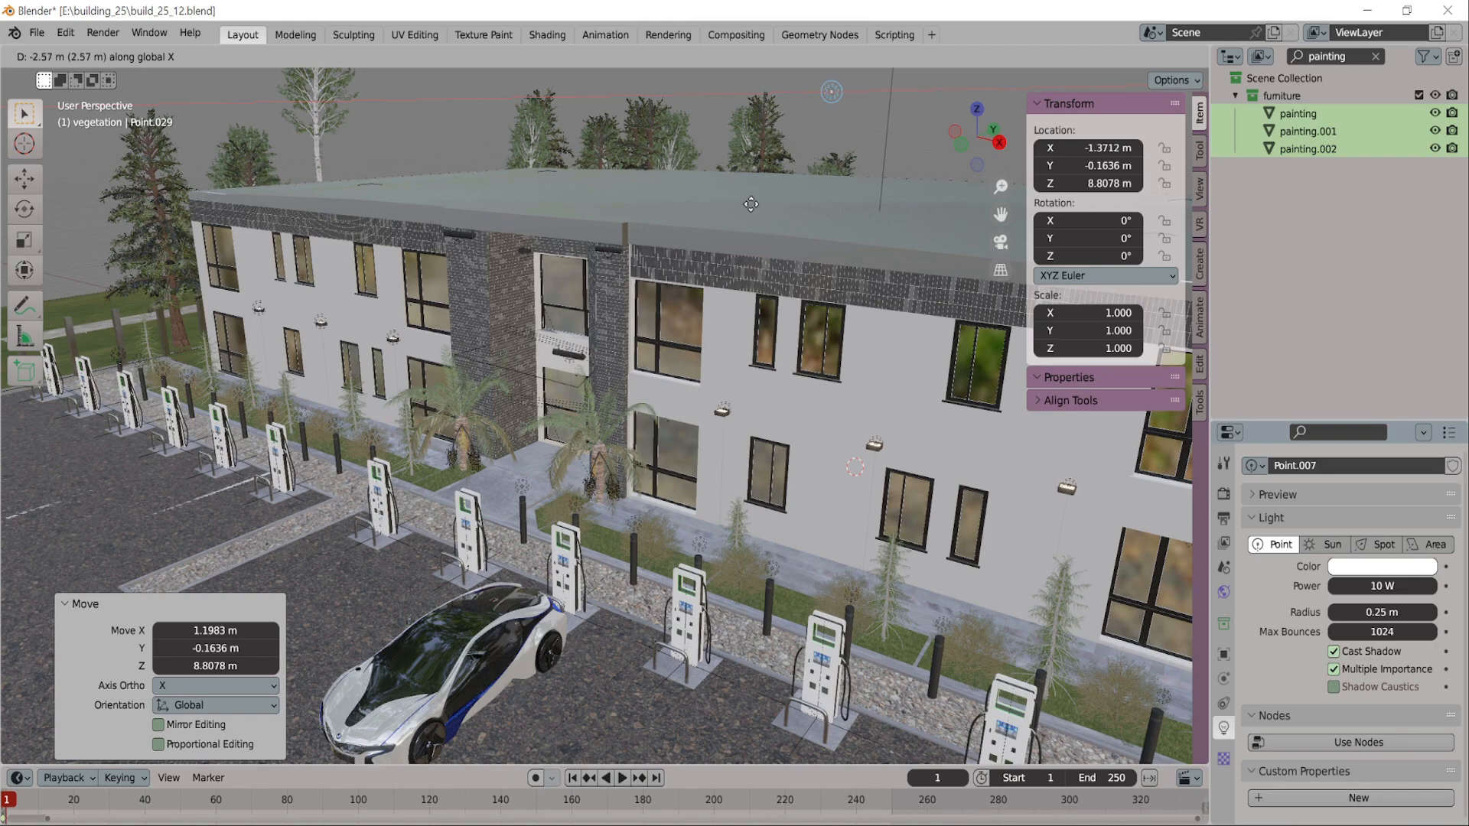
left_click(683, 228)
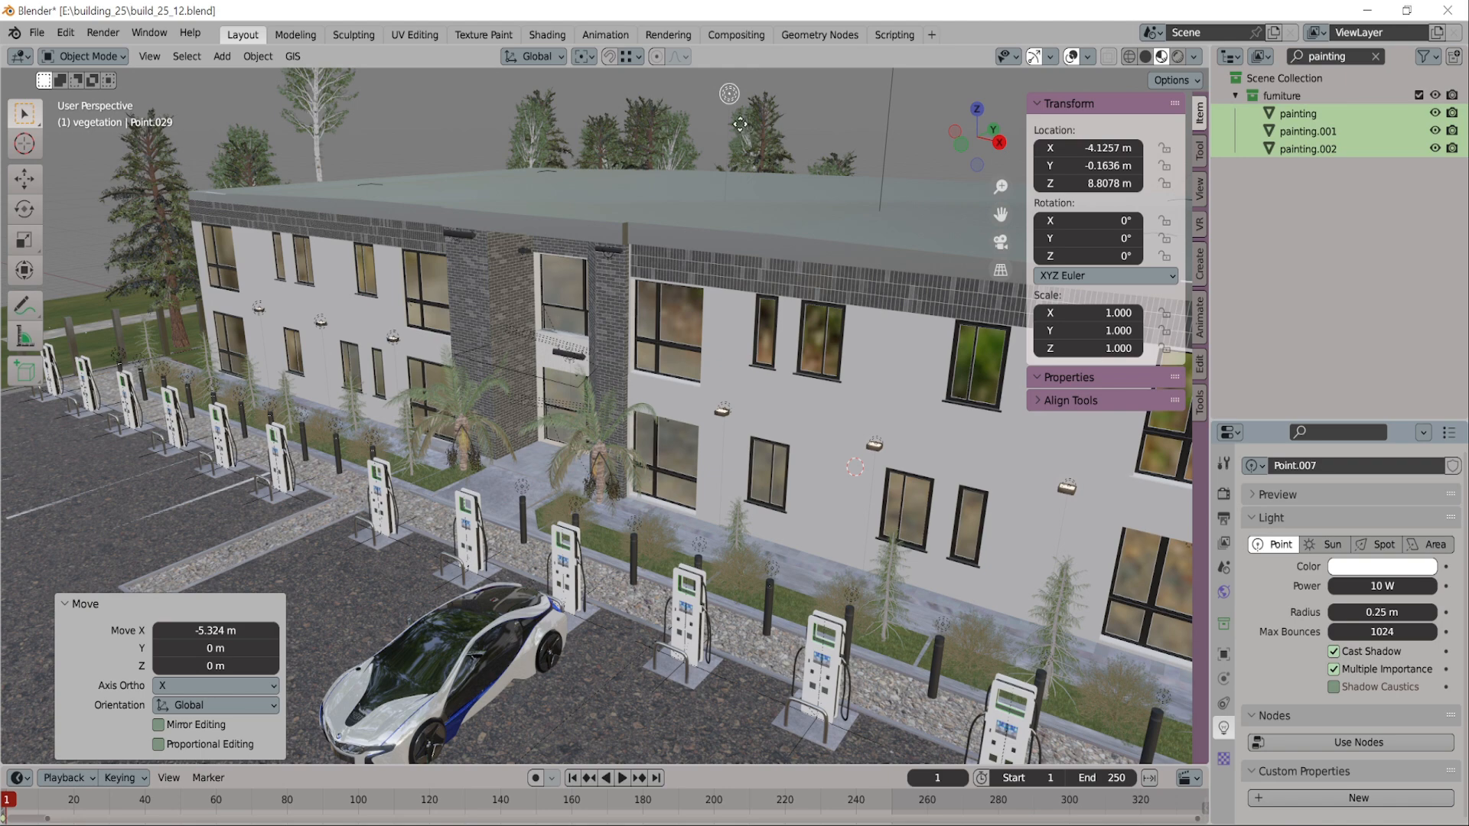
Lower the point light to about Z 2.45 m and move it along Y to about -5.69 m, just outside the facade
key("g")
key("z")
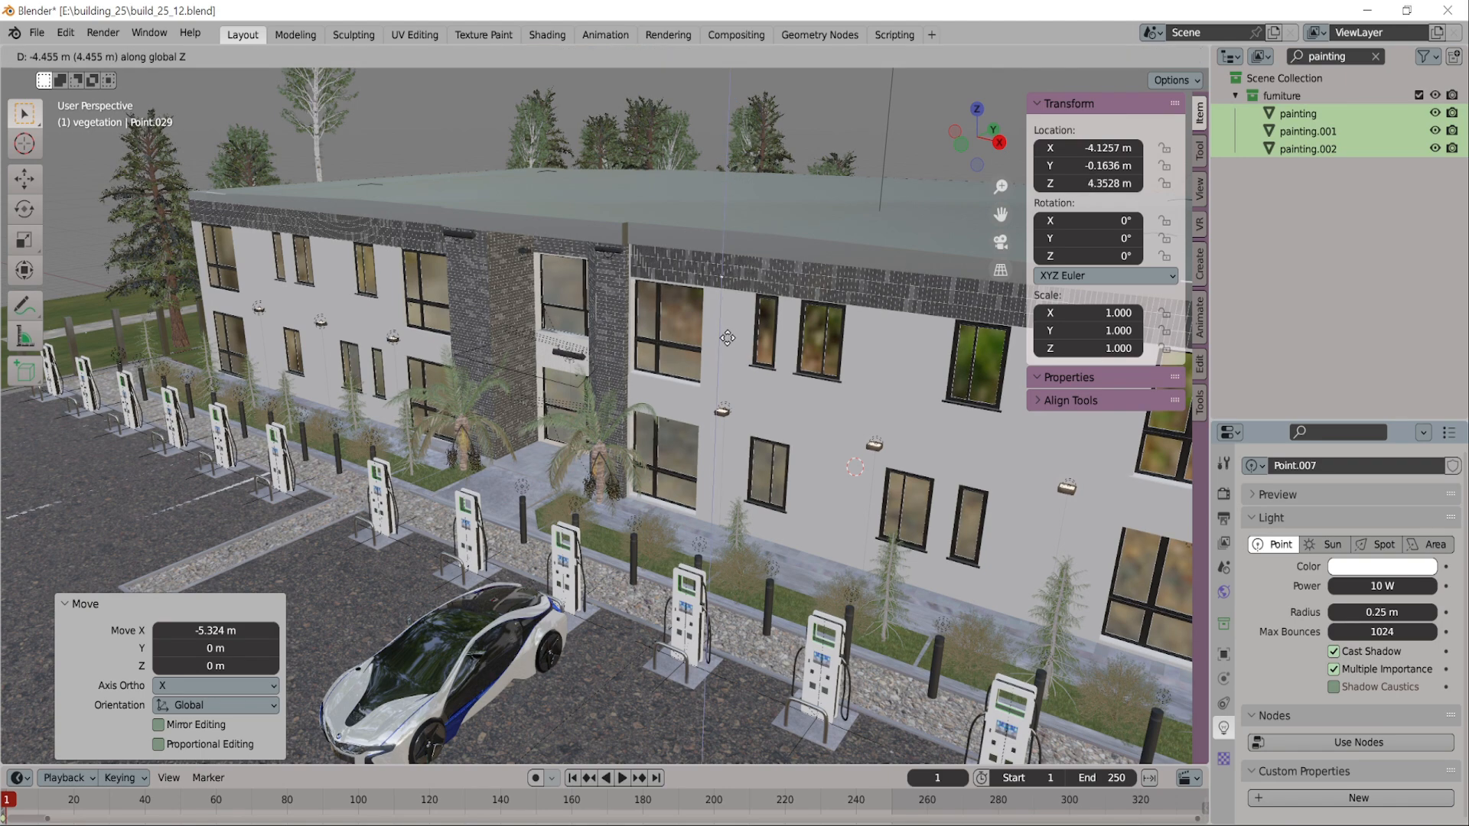
left_click(751, 394)
key("g")
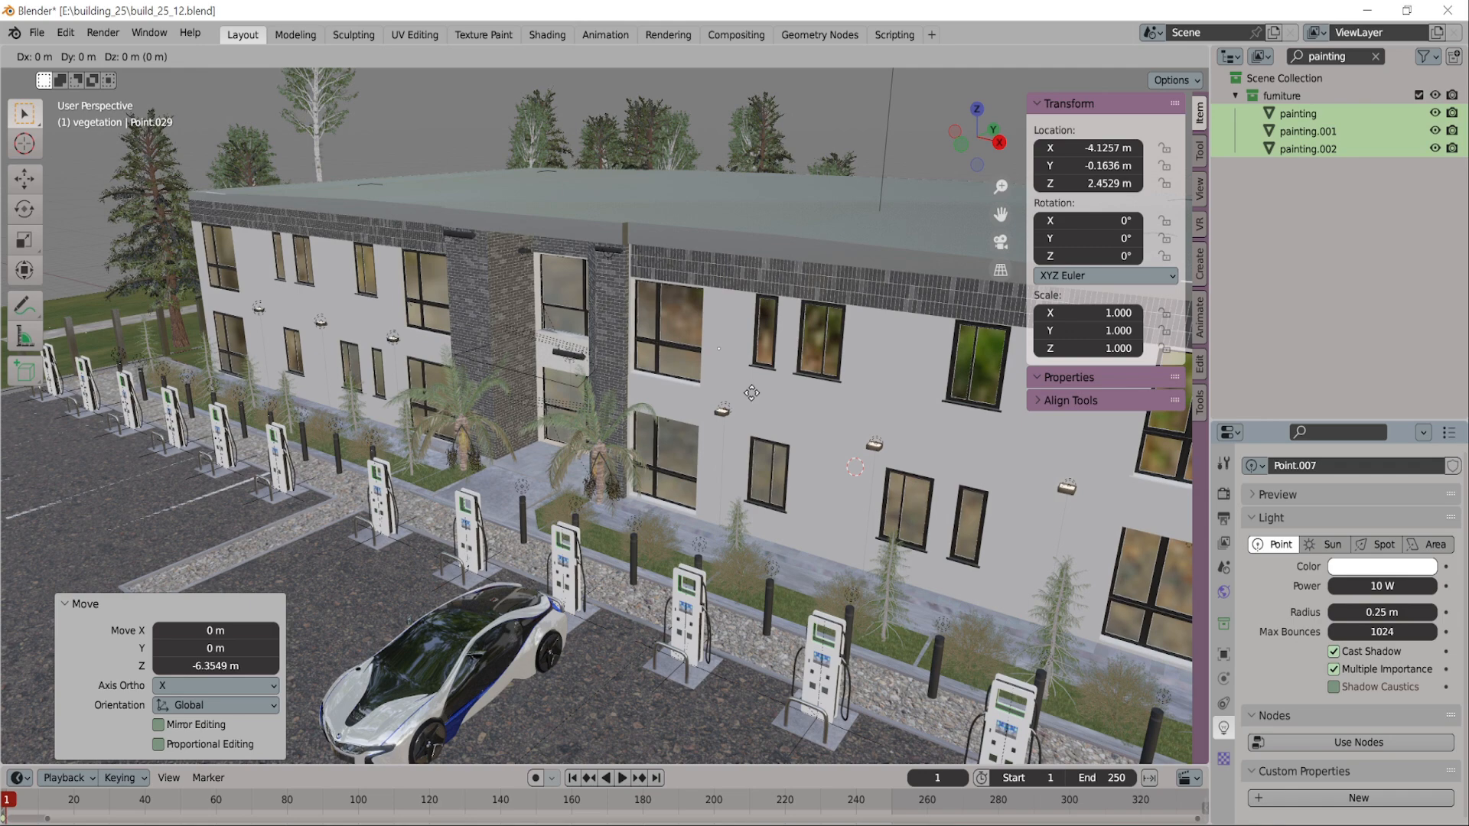
key("y")
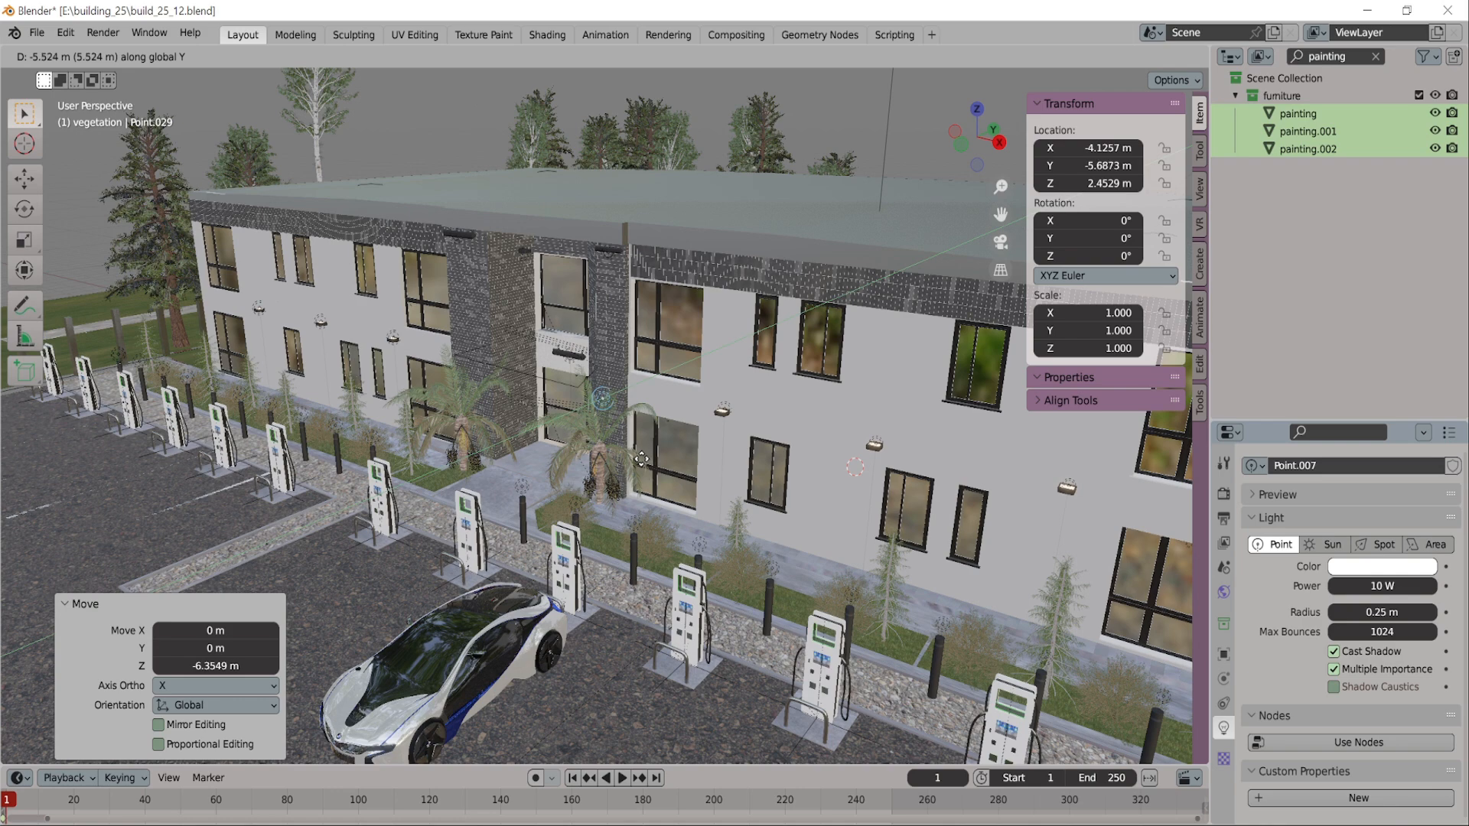
left_click(641, 459)
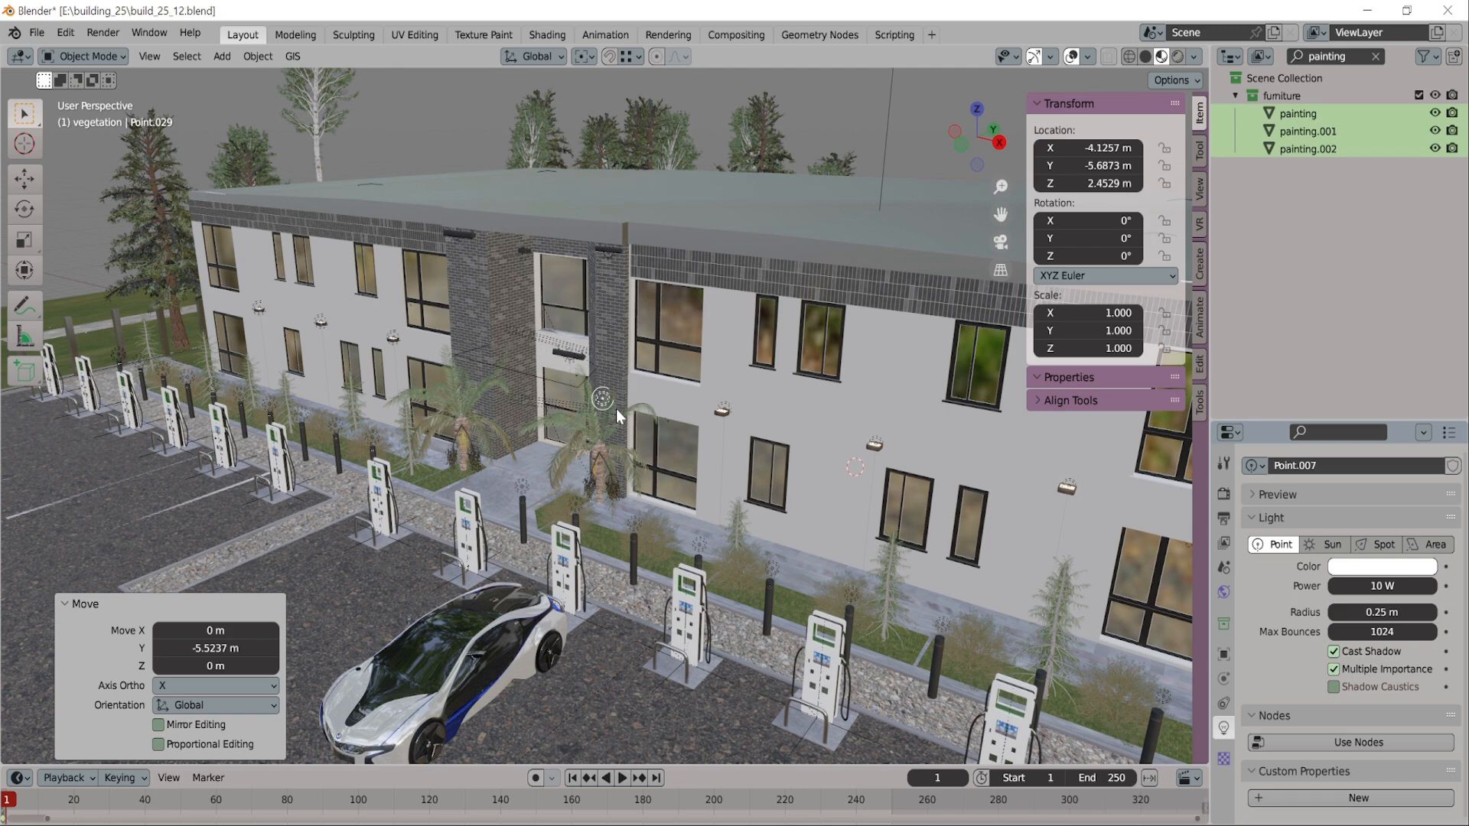
Shift the point light along X to about 0.65 m, between two wall lamps, and fine-tune its Y distance from the wall
key("g")
key("x")
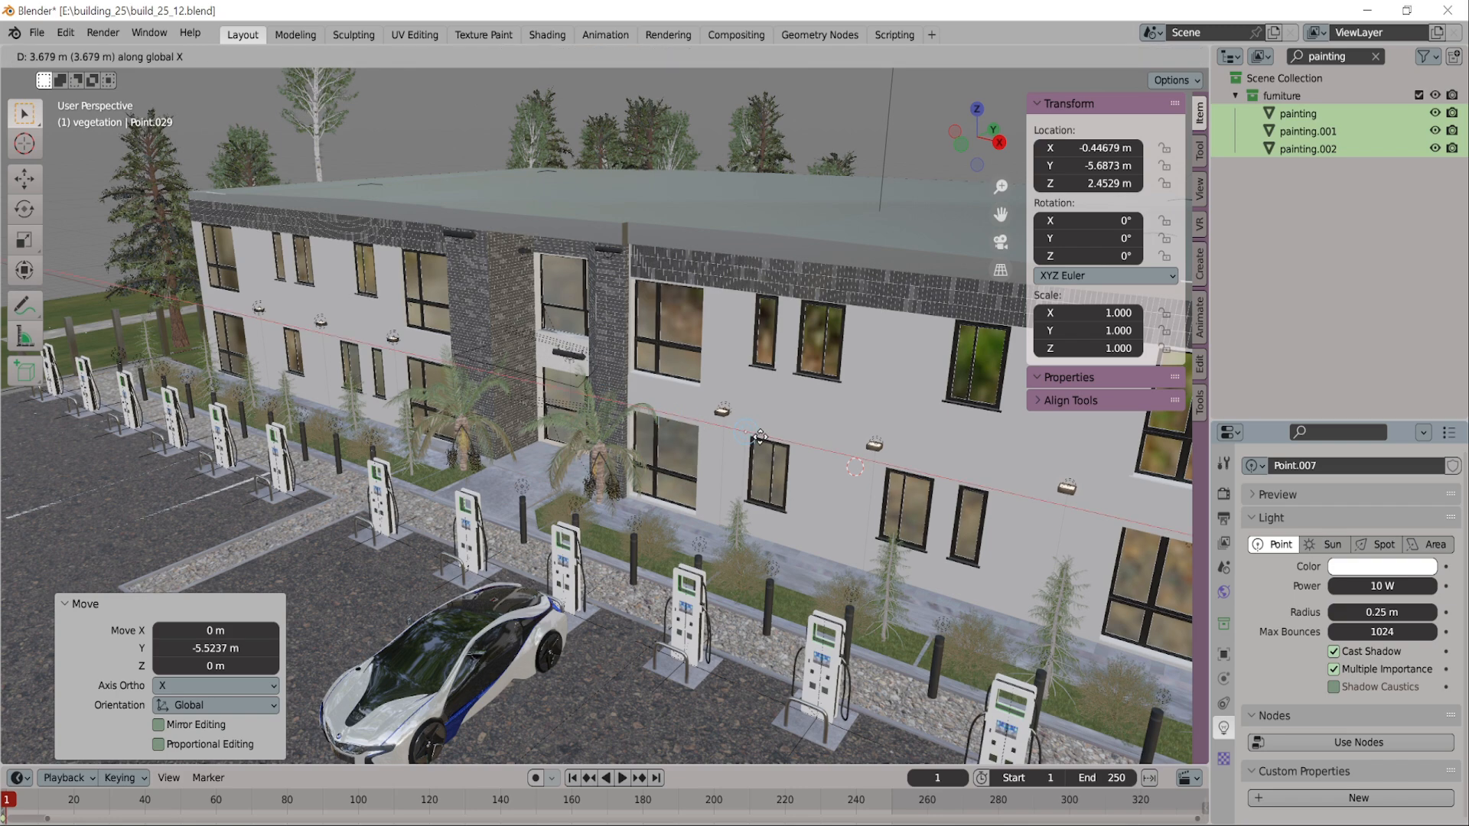
left_click(810, 444)
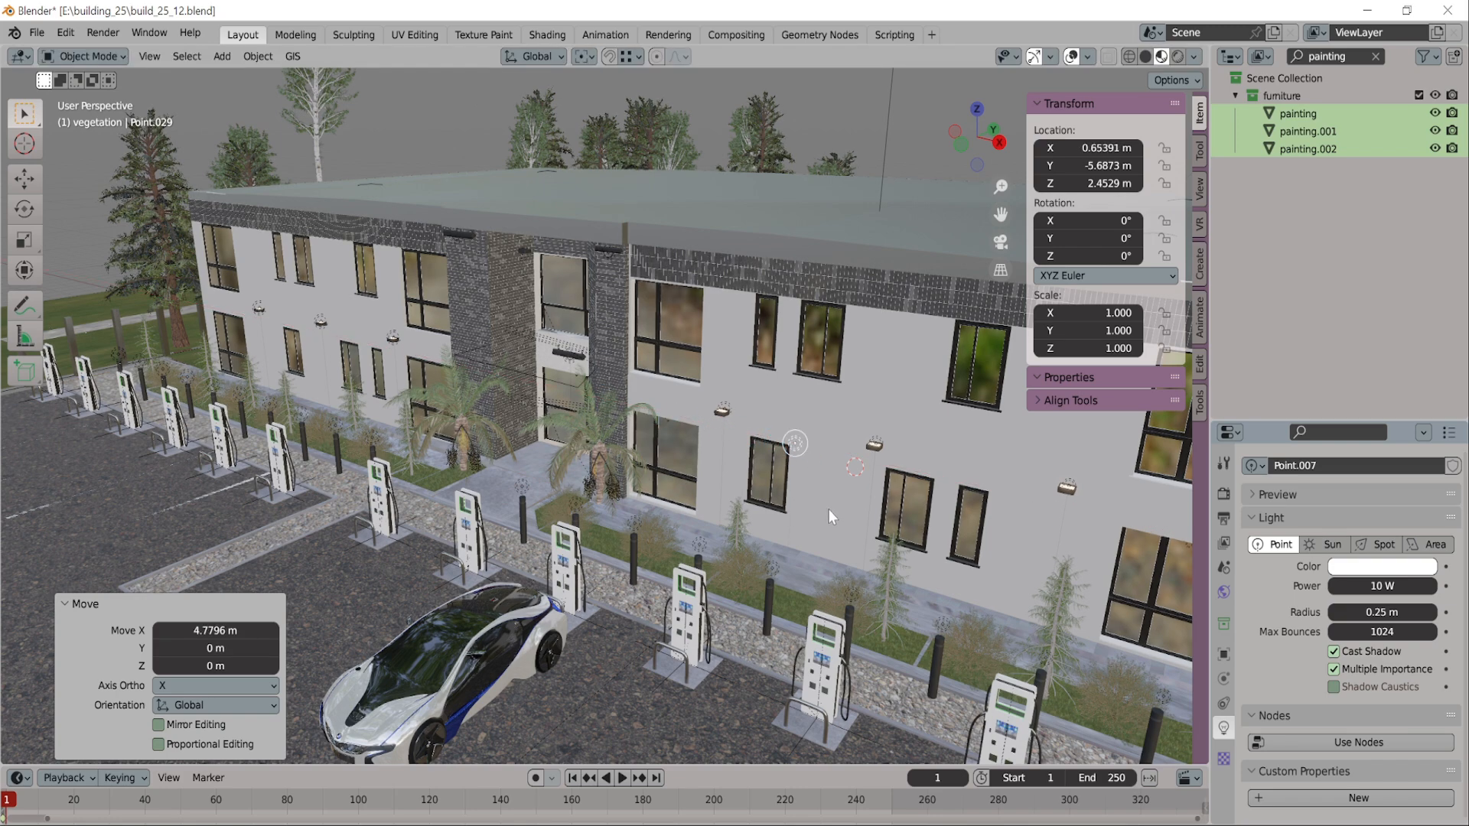
middle_click_drag(828, 508, 762, 538)
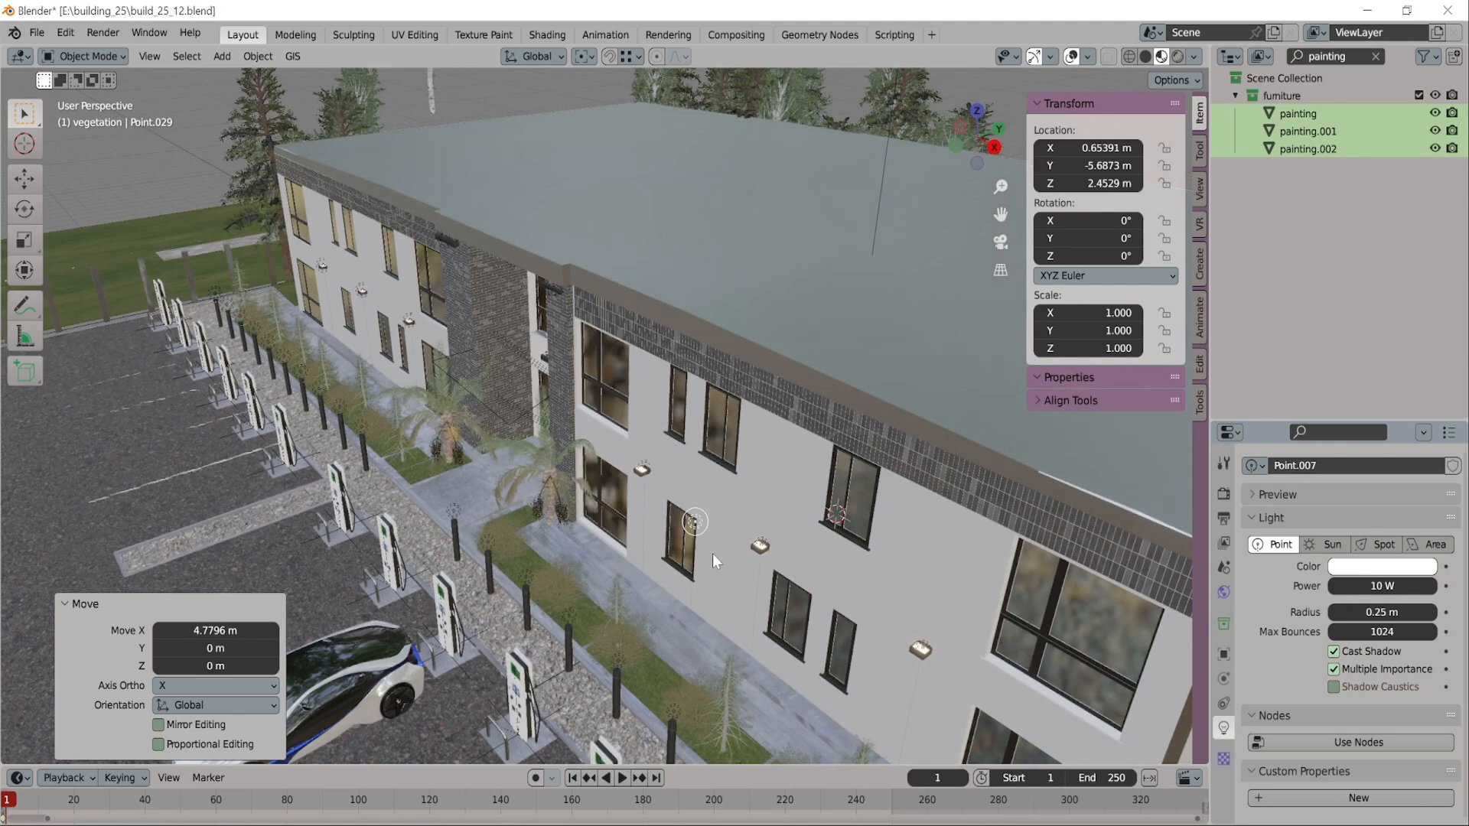
key("g")
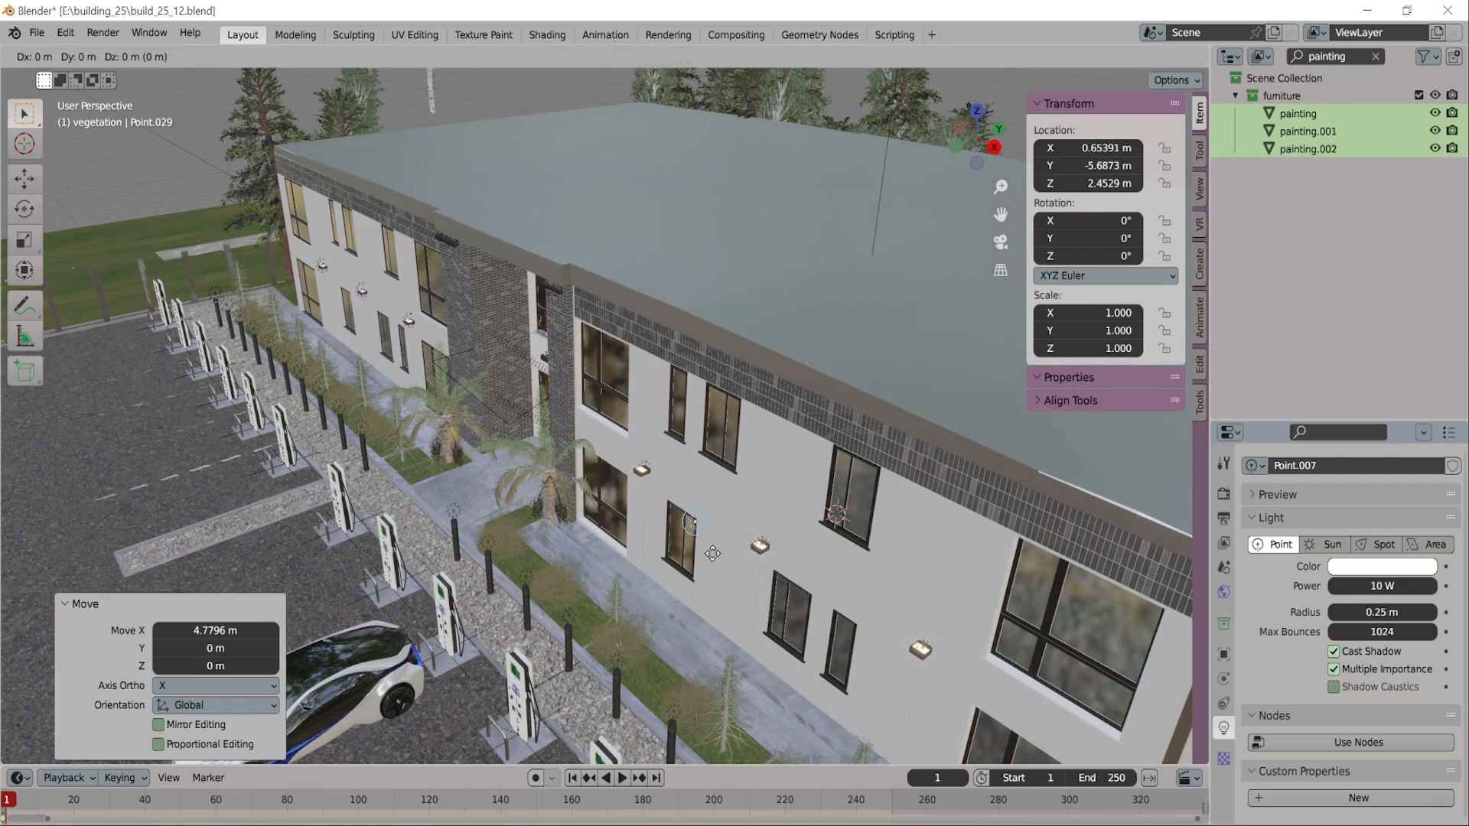
key("y")
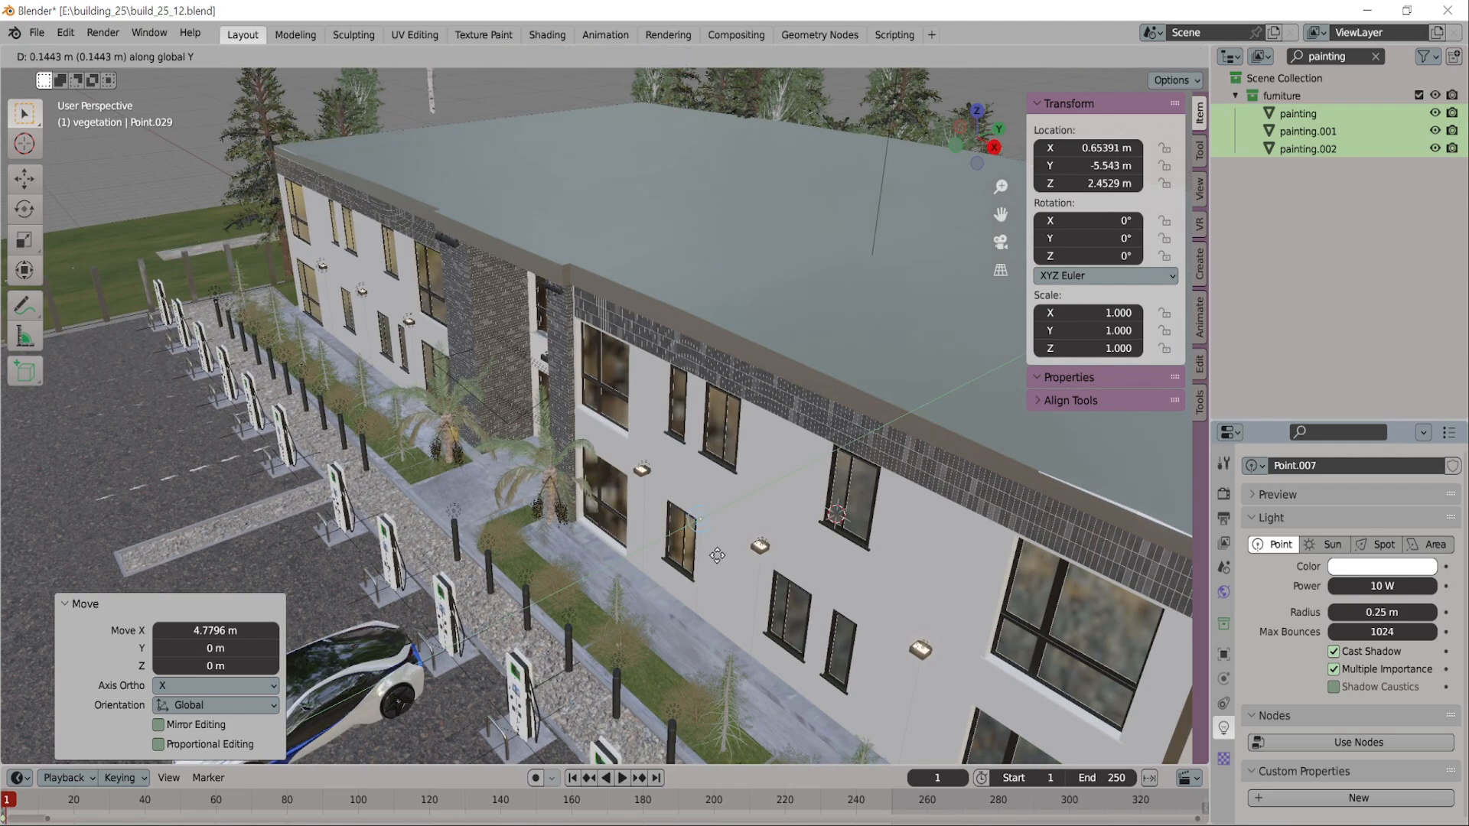
left_click(709, 598)
Set the new point light's power to 0.1 W and enable nodes for it
scroll(708, 608, "up", 2)
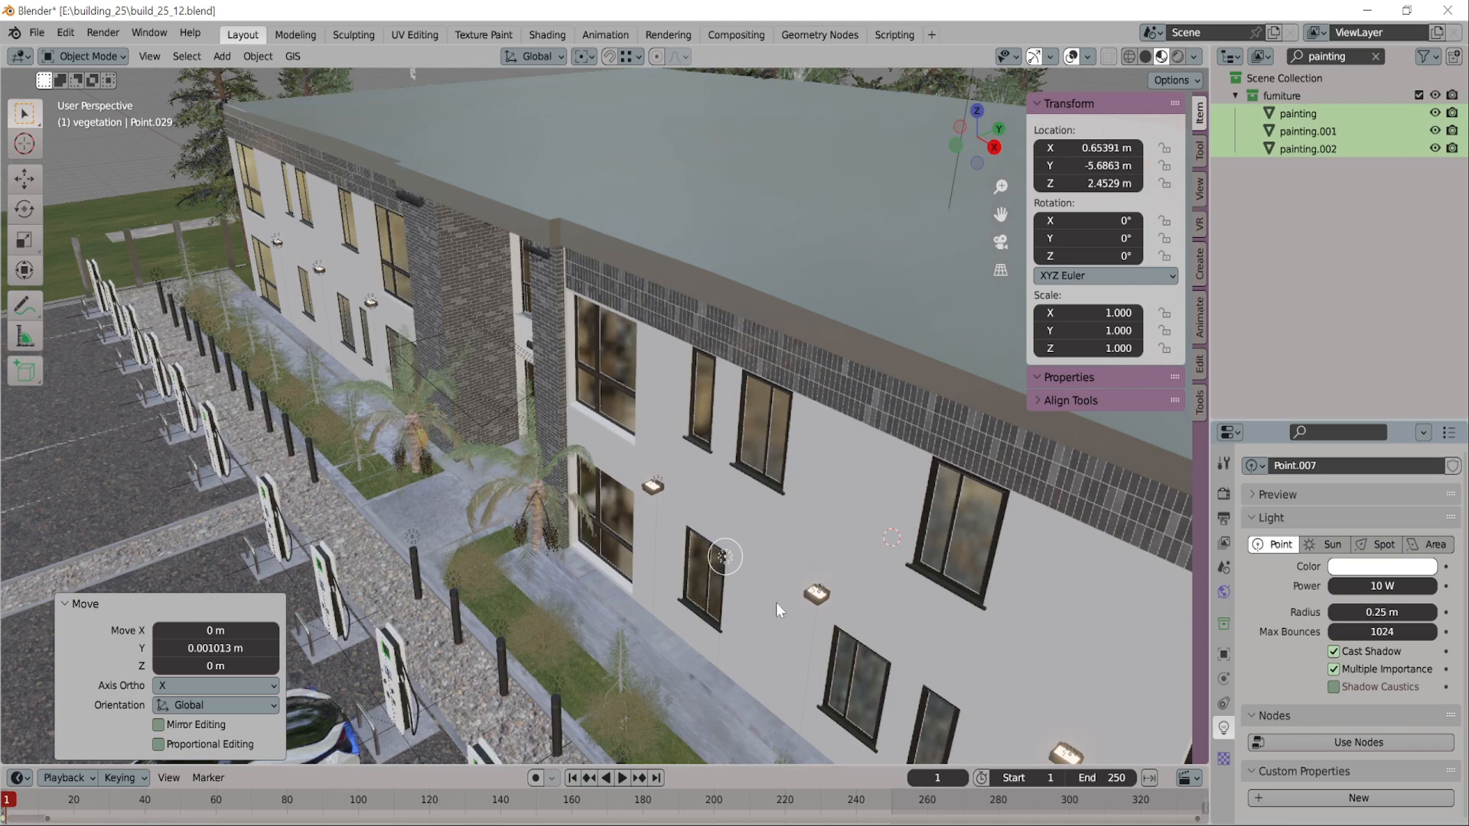
scroll(776, 602, "up", 5)
scroll(653, 421, "up", 3)
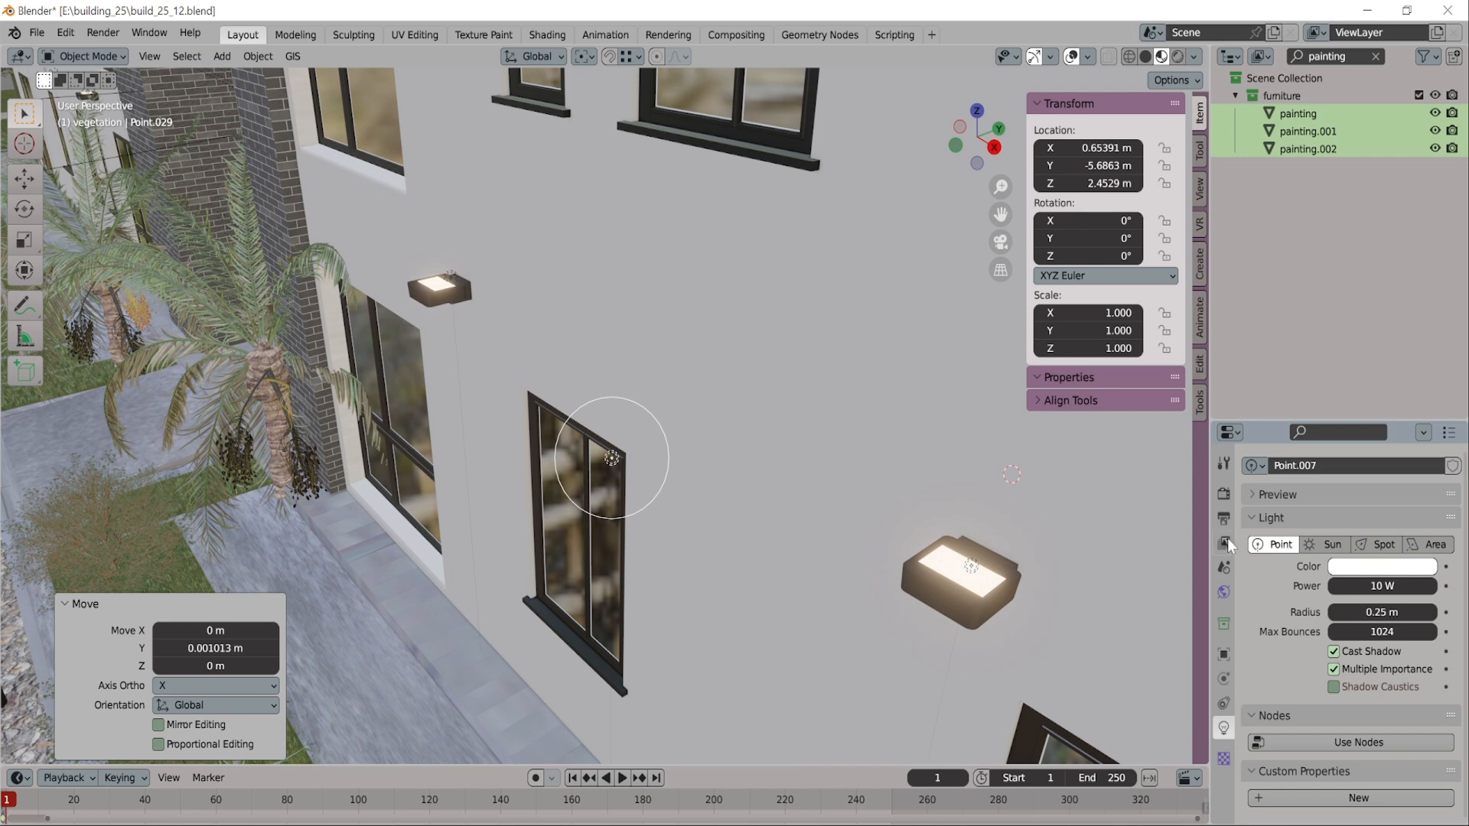
left_click(1223, 463)
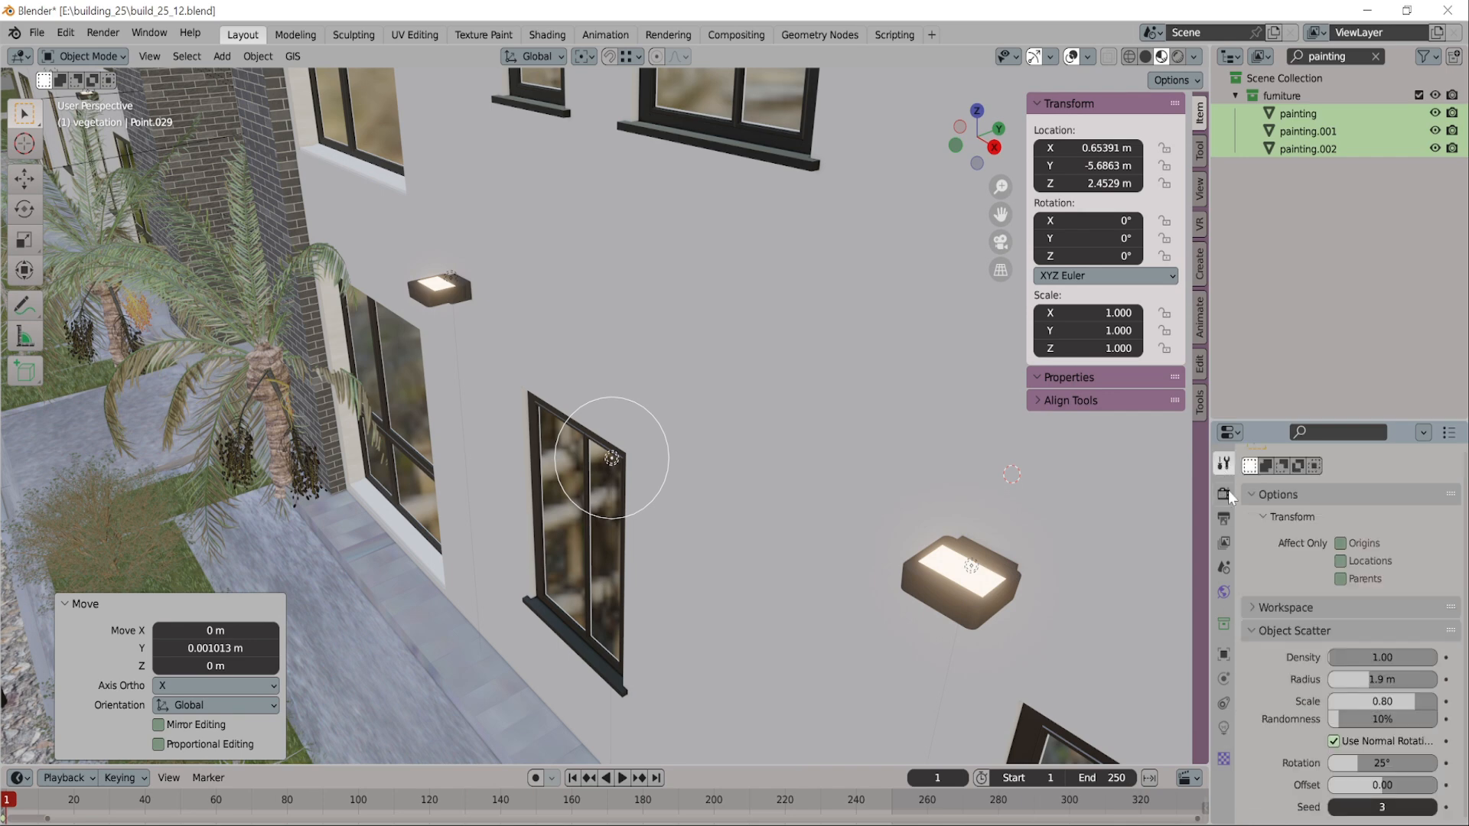
left_click(1223, 726)
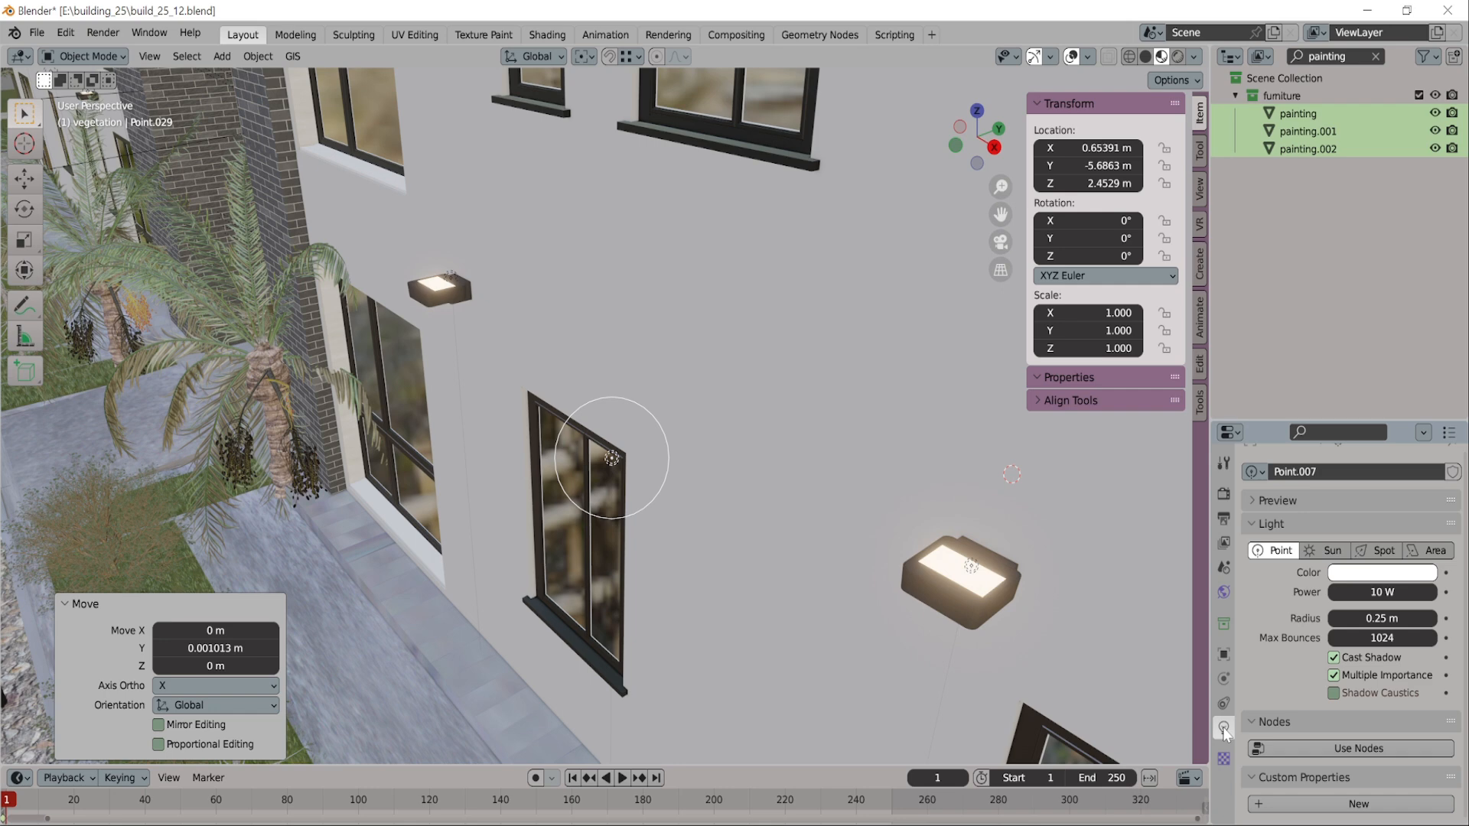
left_click(1381, 592)
type("0.1")
key("Return")
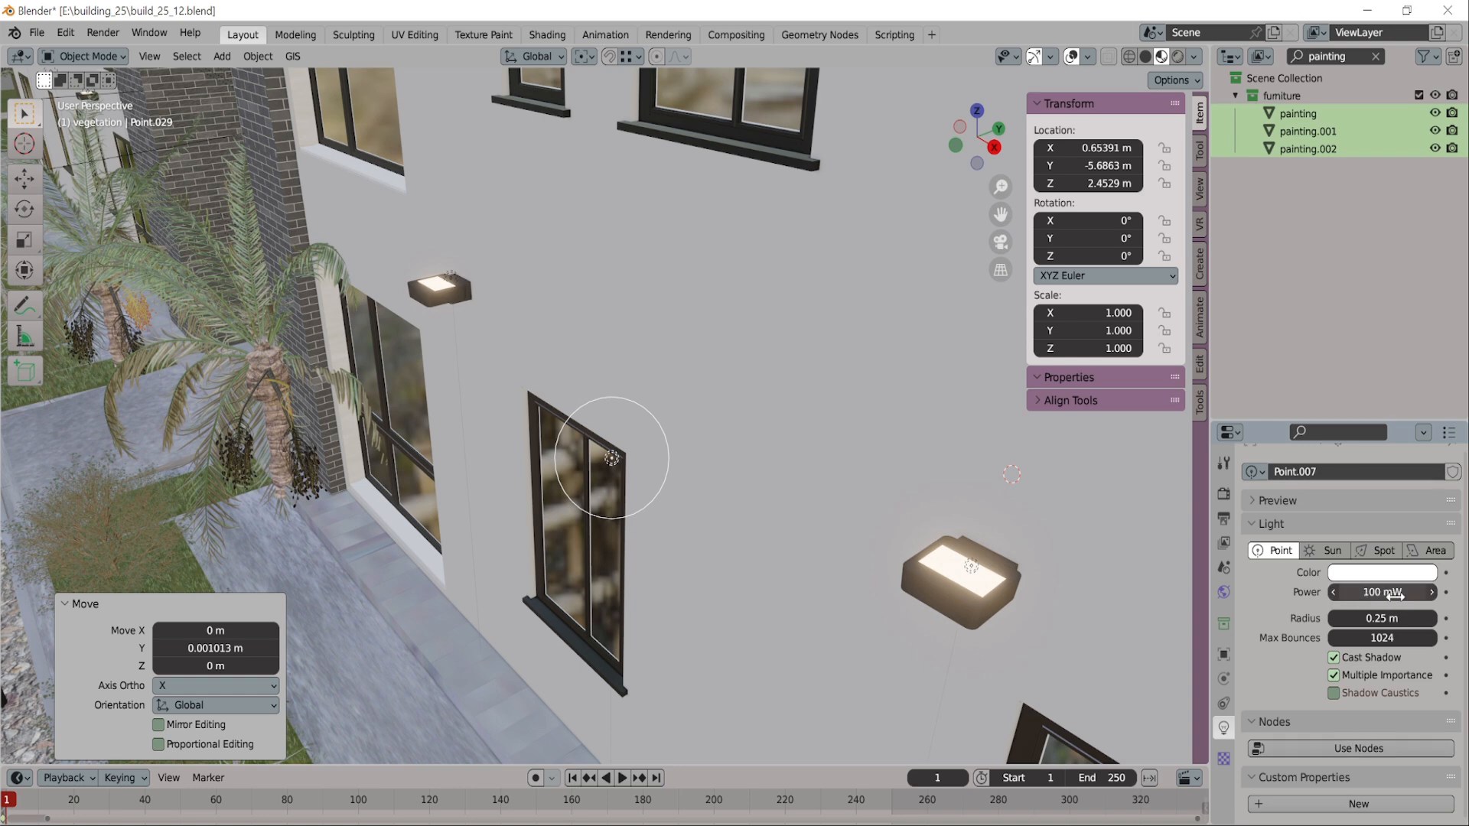
left_click(1367, 746)
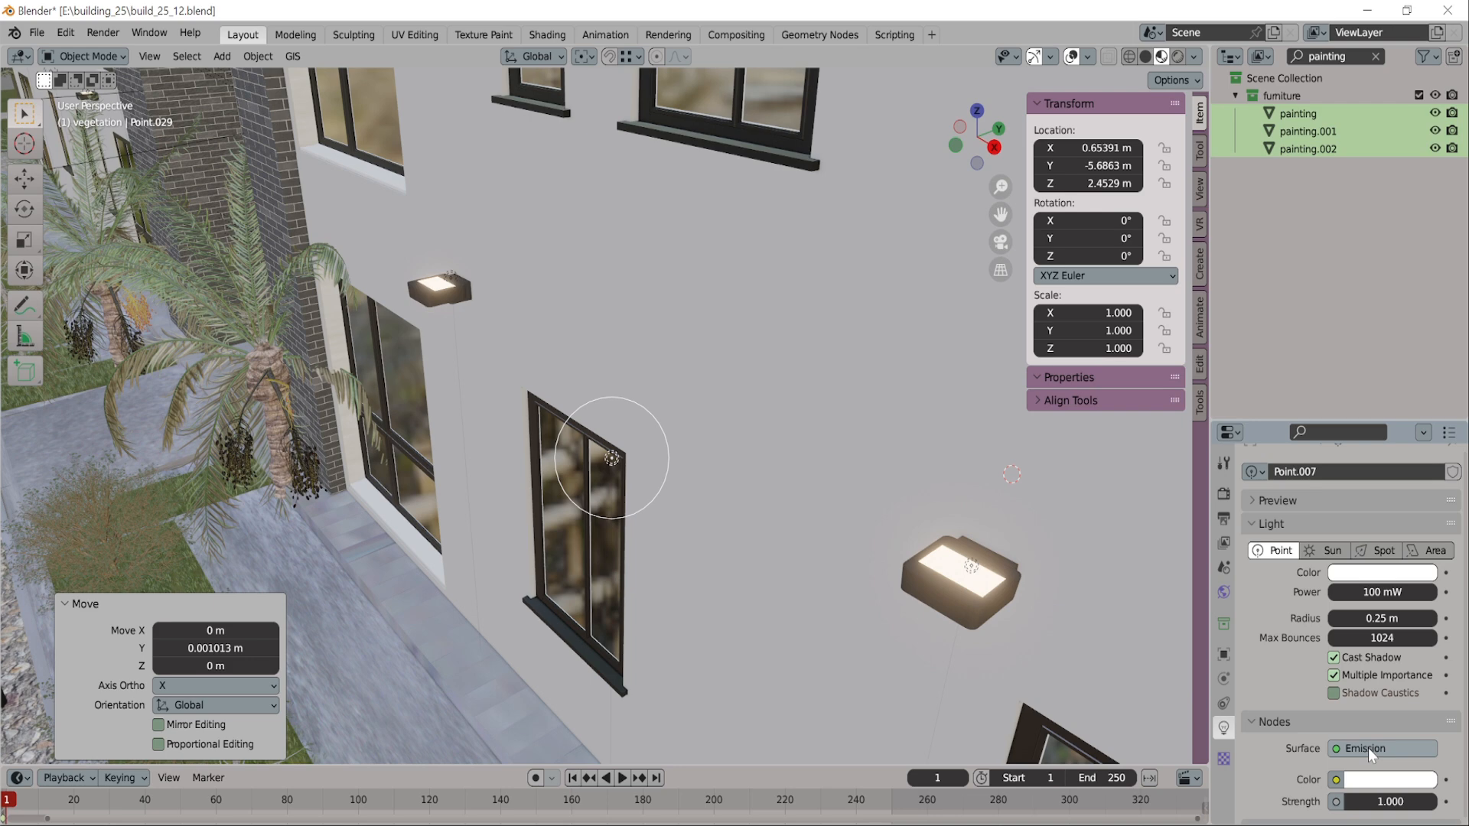
Switch to the Shading workspace, frame the point light in front view and bring its node tree into view
left_click(555, 35)
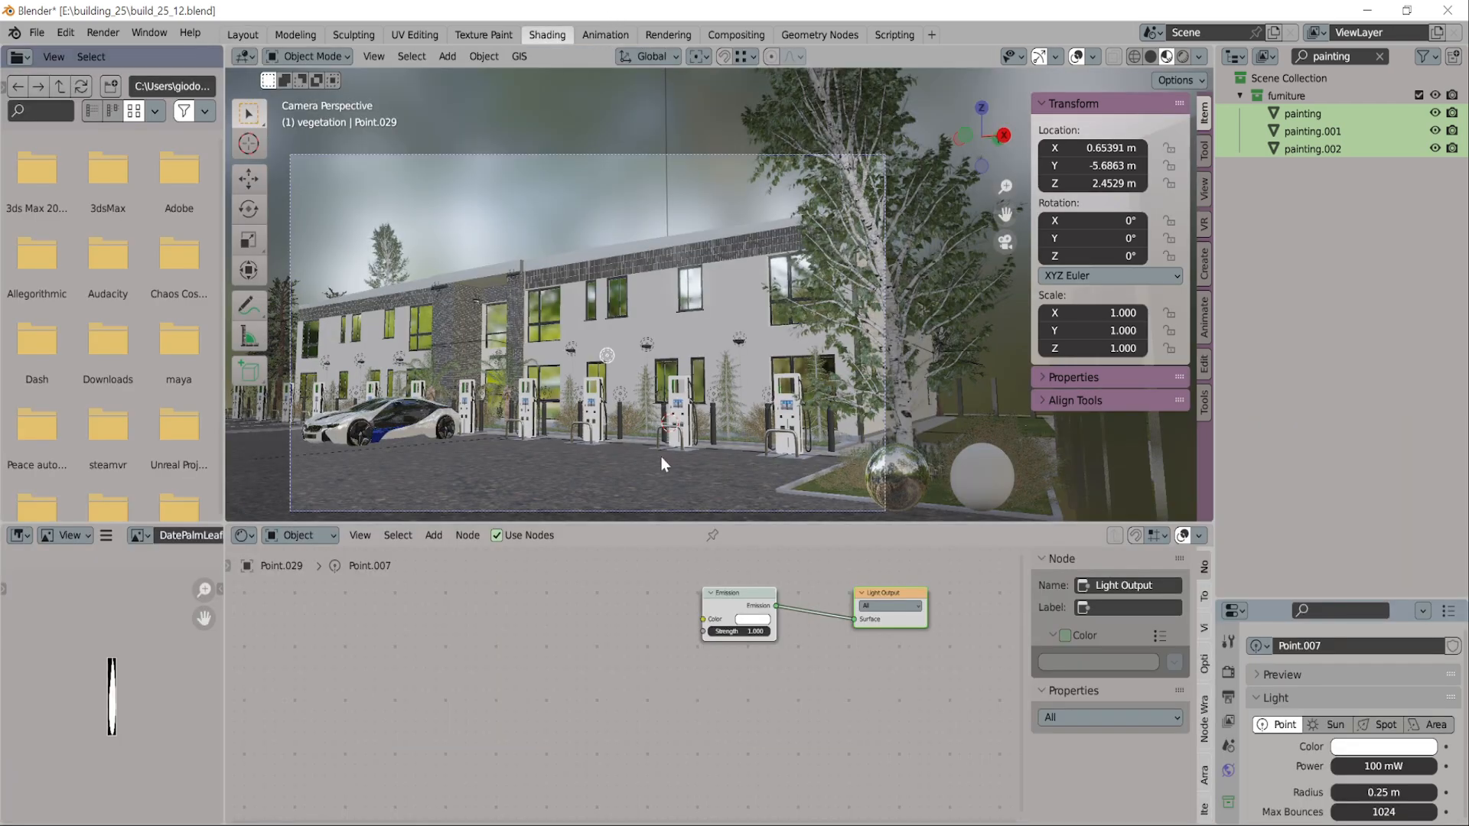
key("KP_0")
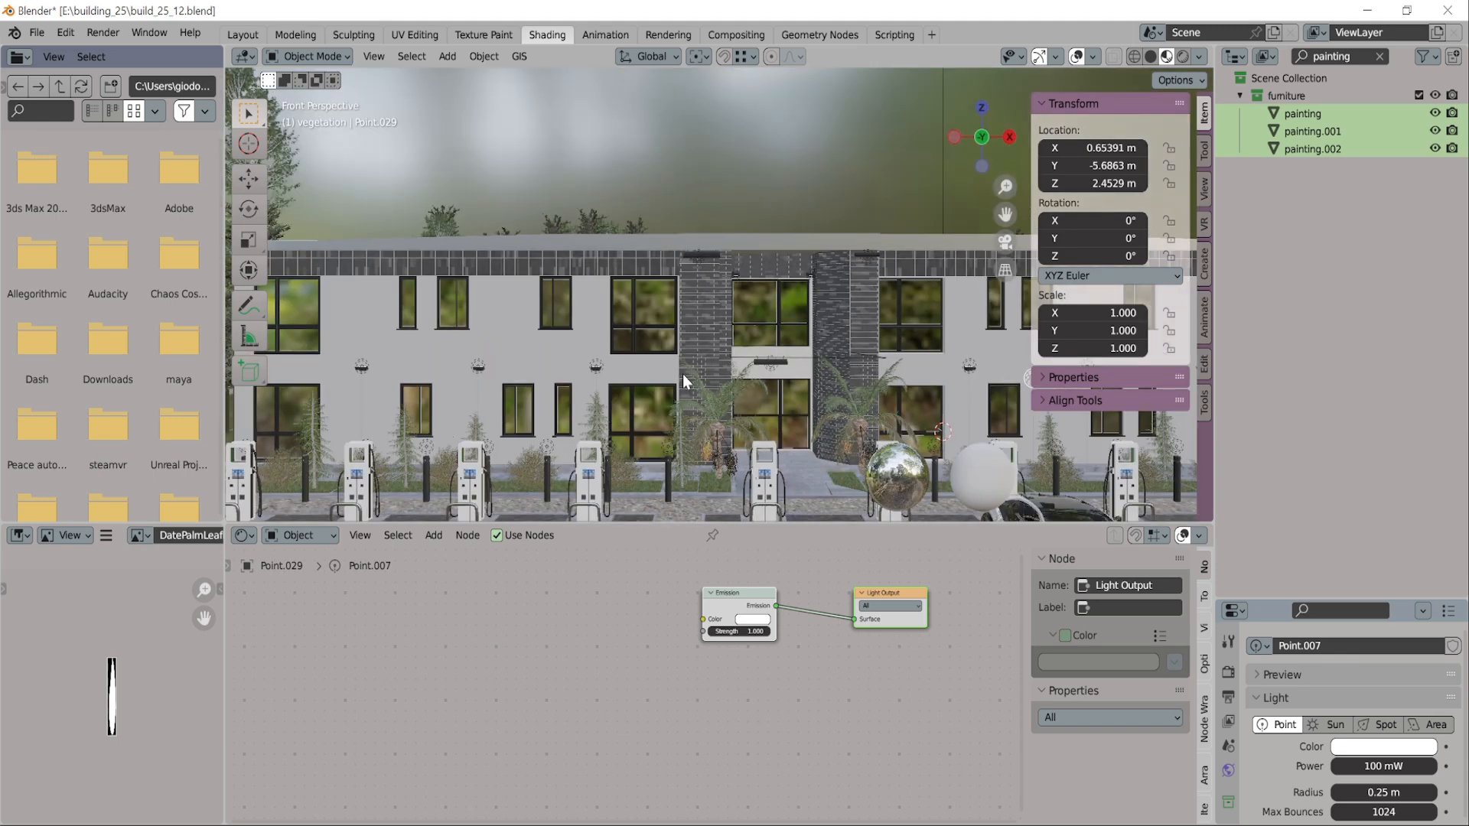
key("KP_1")
key("KP_Decimal")
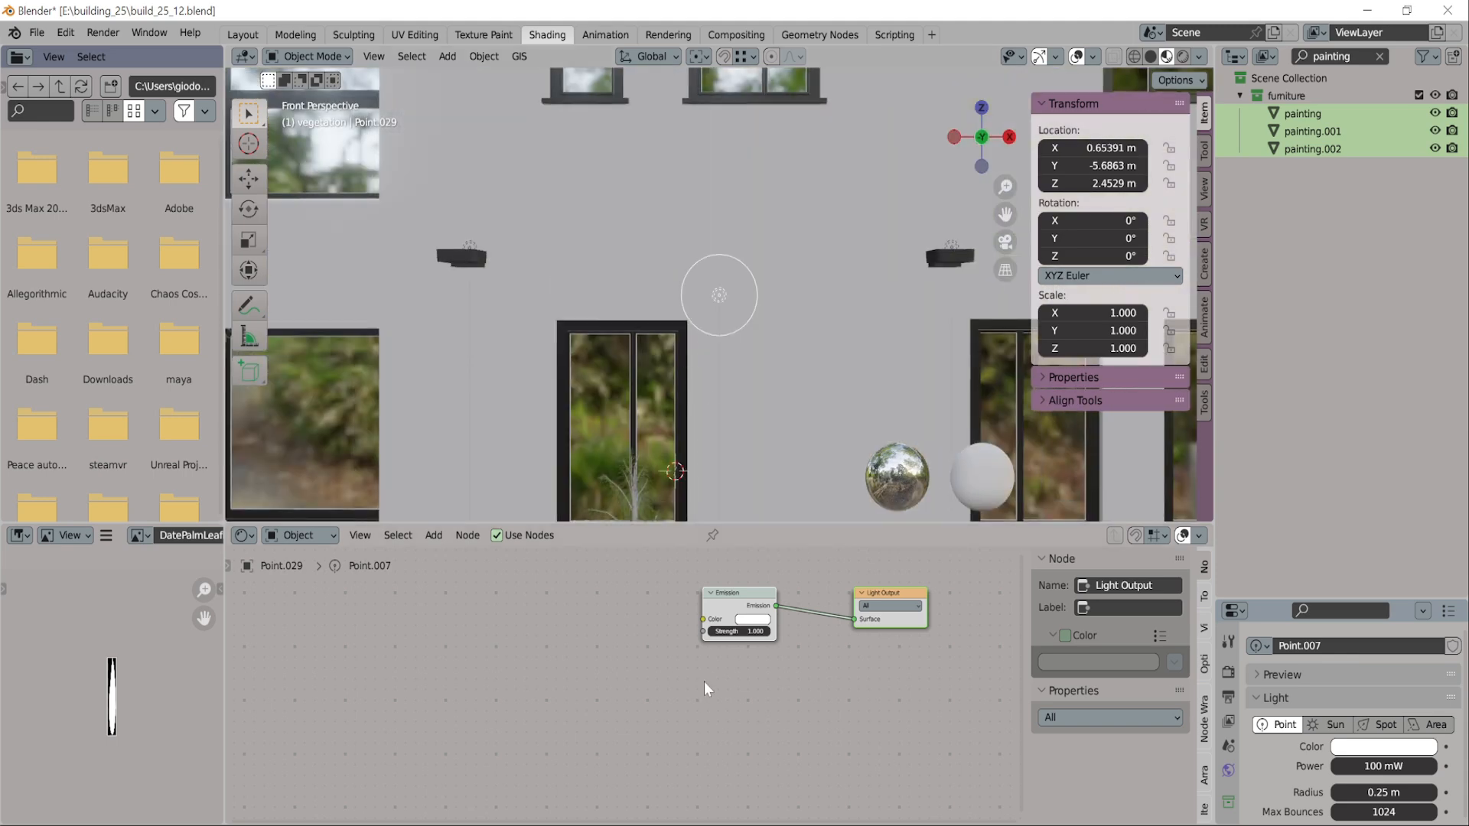
key("Home")
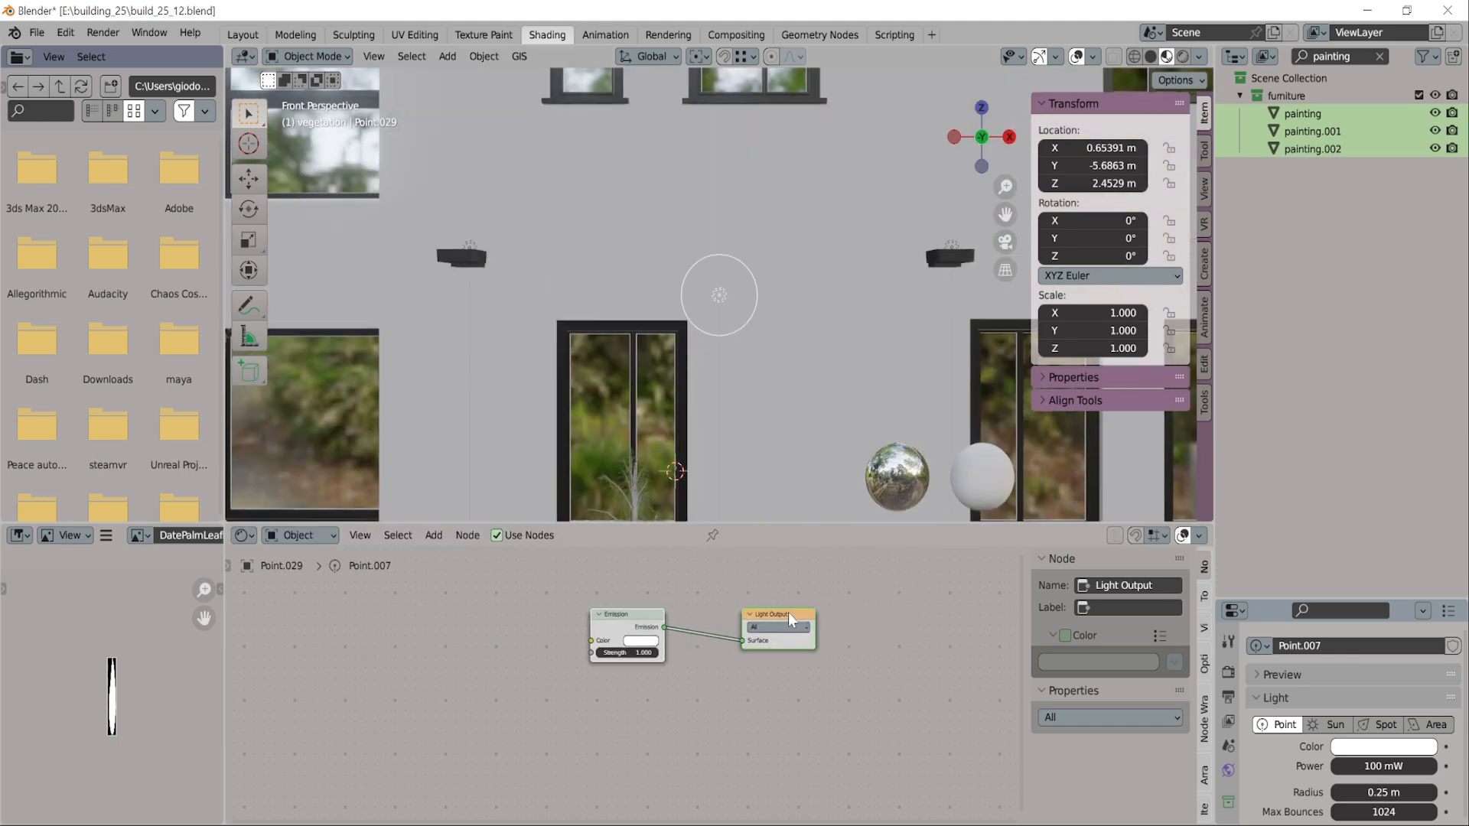
mouse_move(788, 613)
left_mouse_down()
mouse_move(760, 601)
mouse_move(761, 616)
left_mouse_up()
left_click(770, 725)
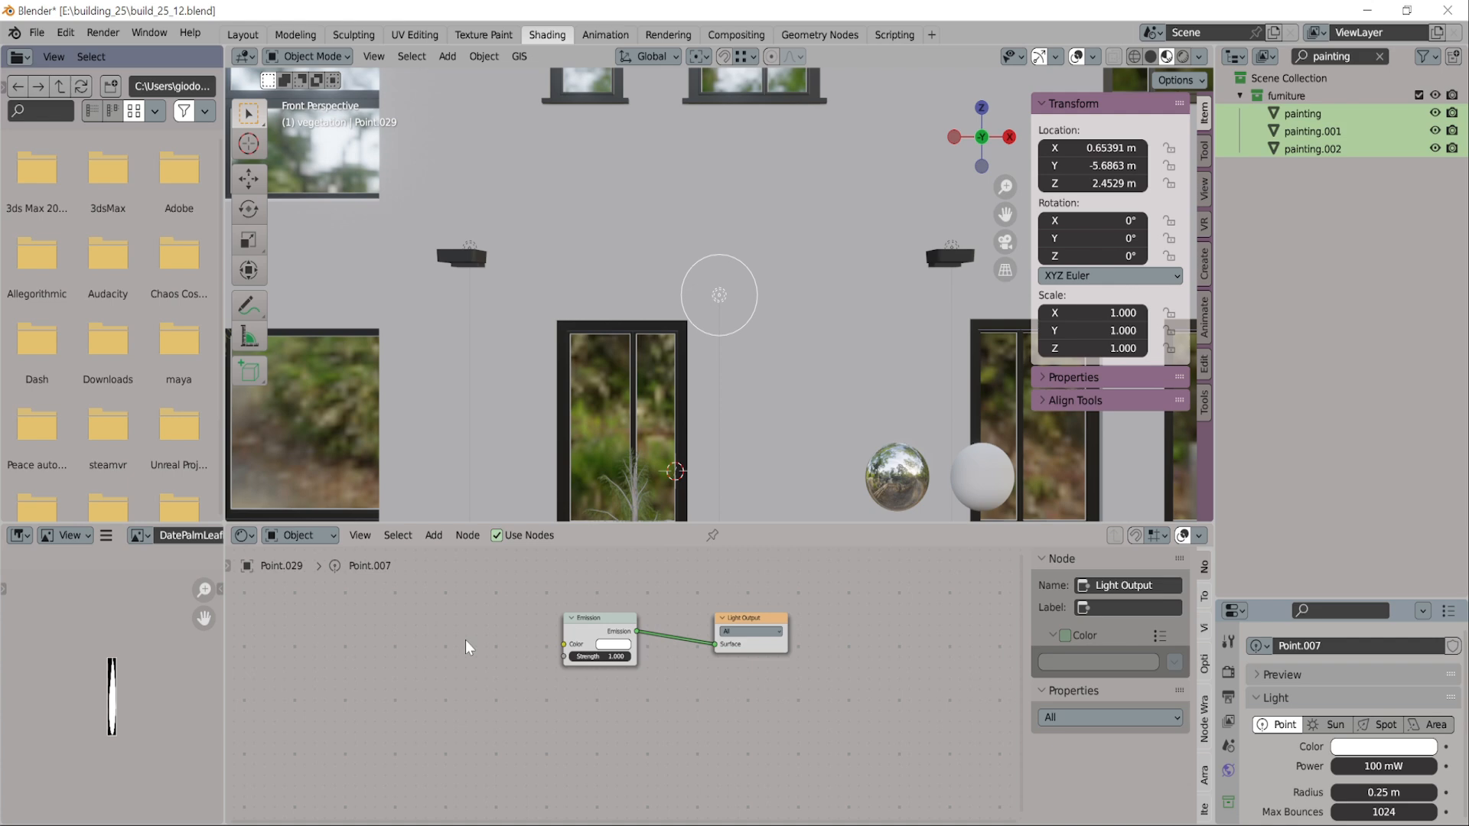
Add an IES Texture node before the Emission node in the point light's node tree
key("shift+a")
mouse_move(466, 644)
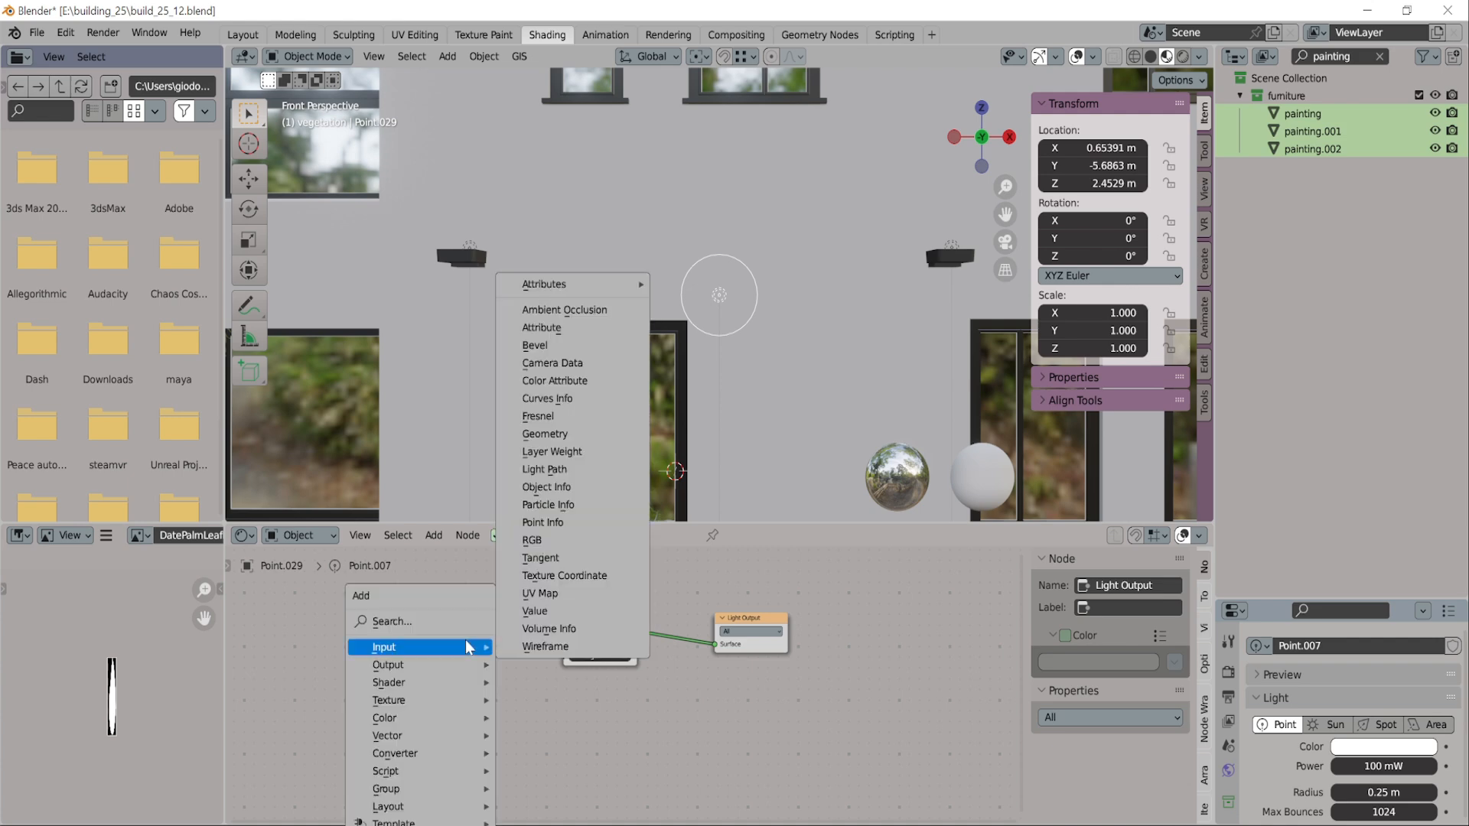
left_click(392, 621)
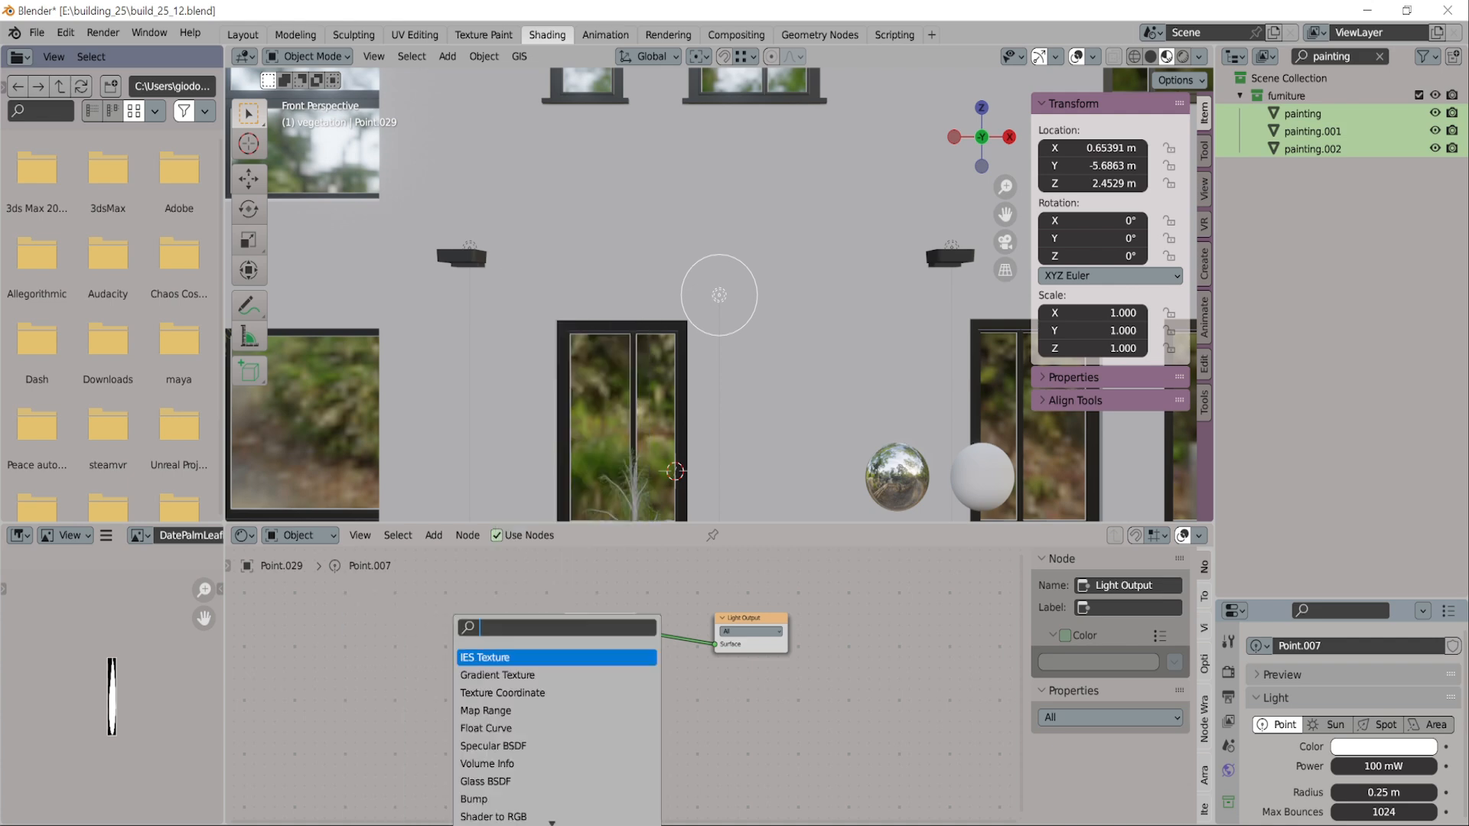
left_click(474, 658)
left_click(440, 657)
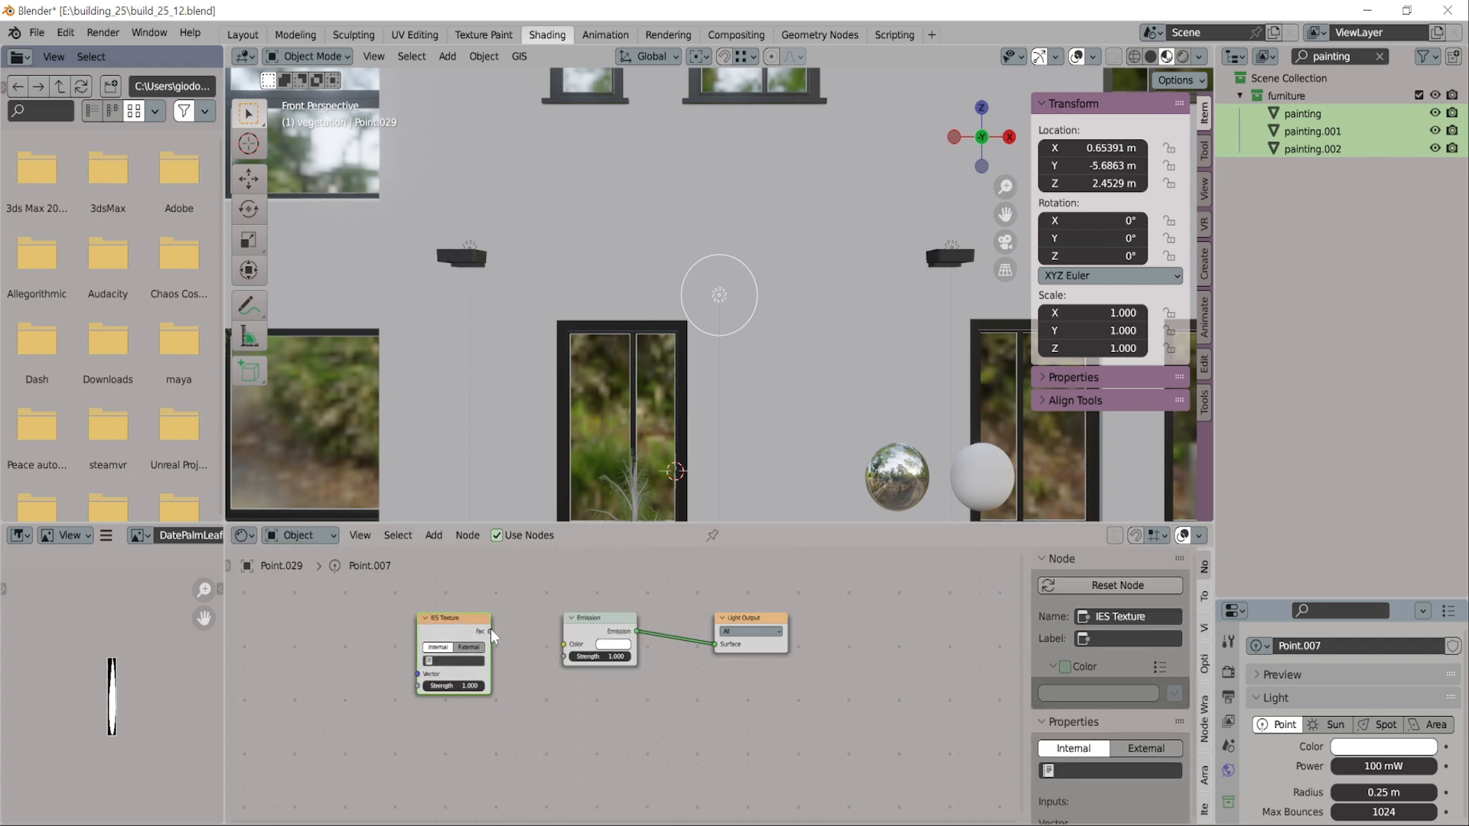
Connect the IES Texture's Fac output to the Emission node's Color input and set the IES source to External
left_click_drag(490, 632, 564, 644)
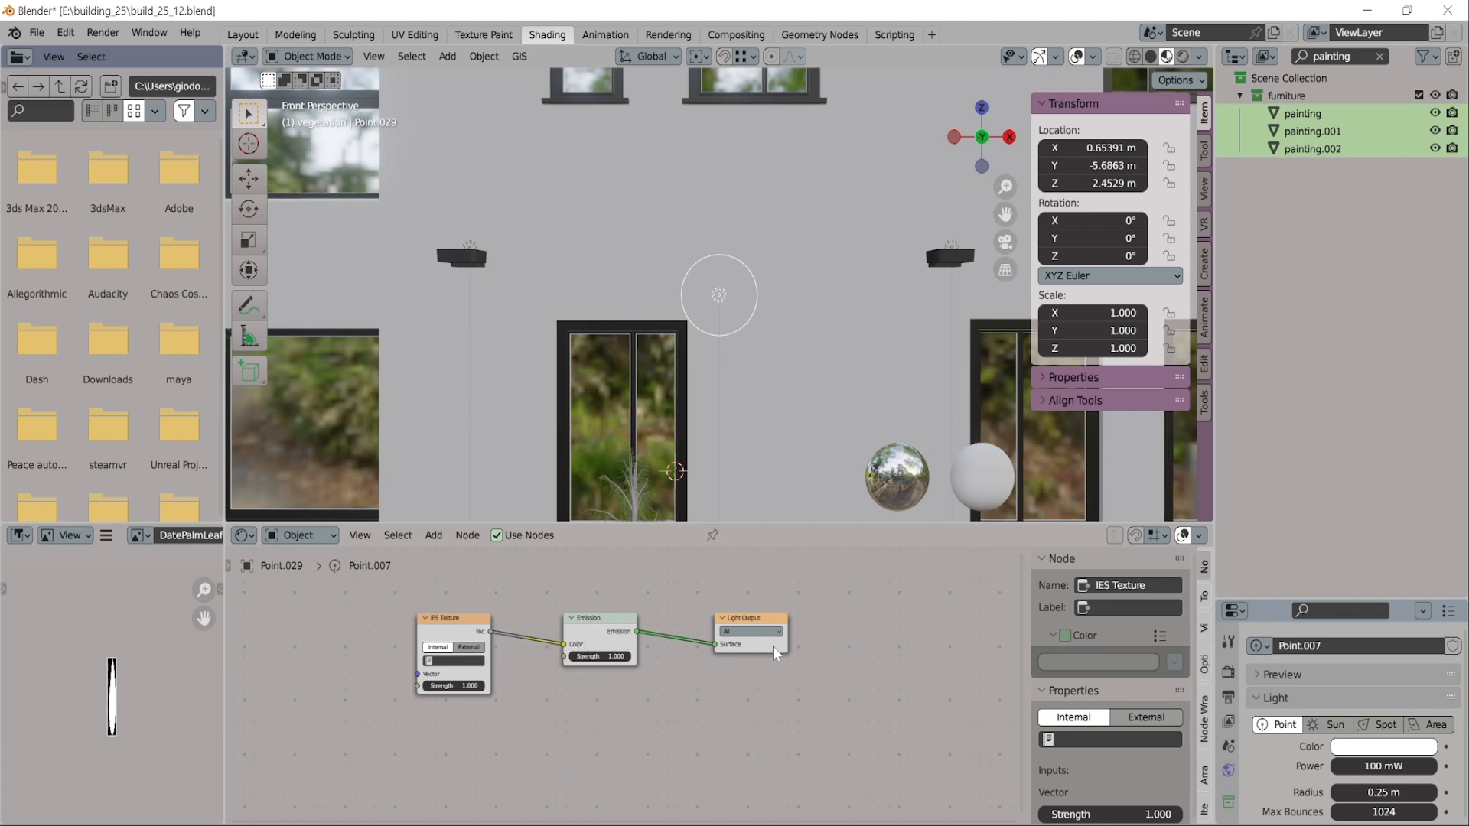
left_click(429, 662)
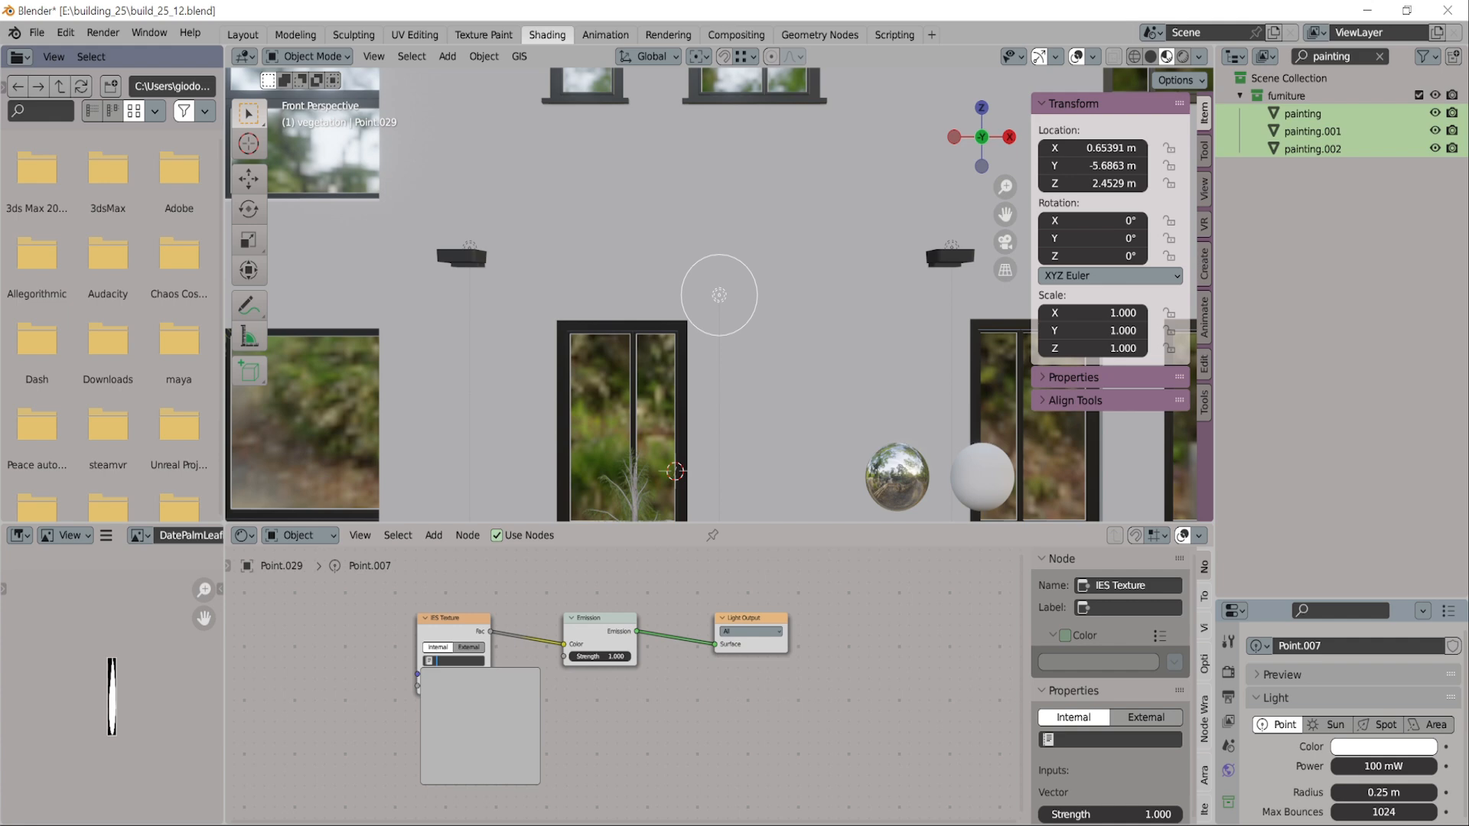
left_click(469, 649)
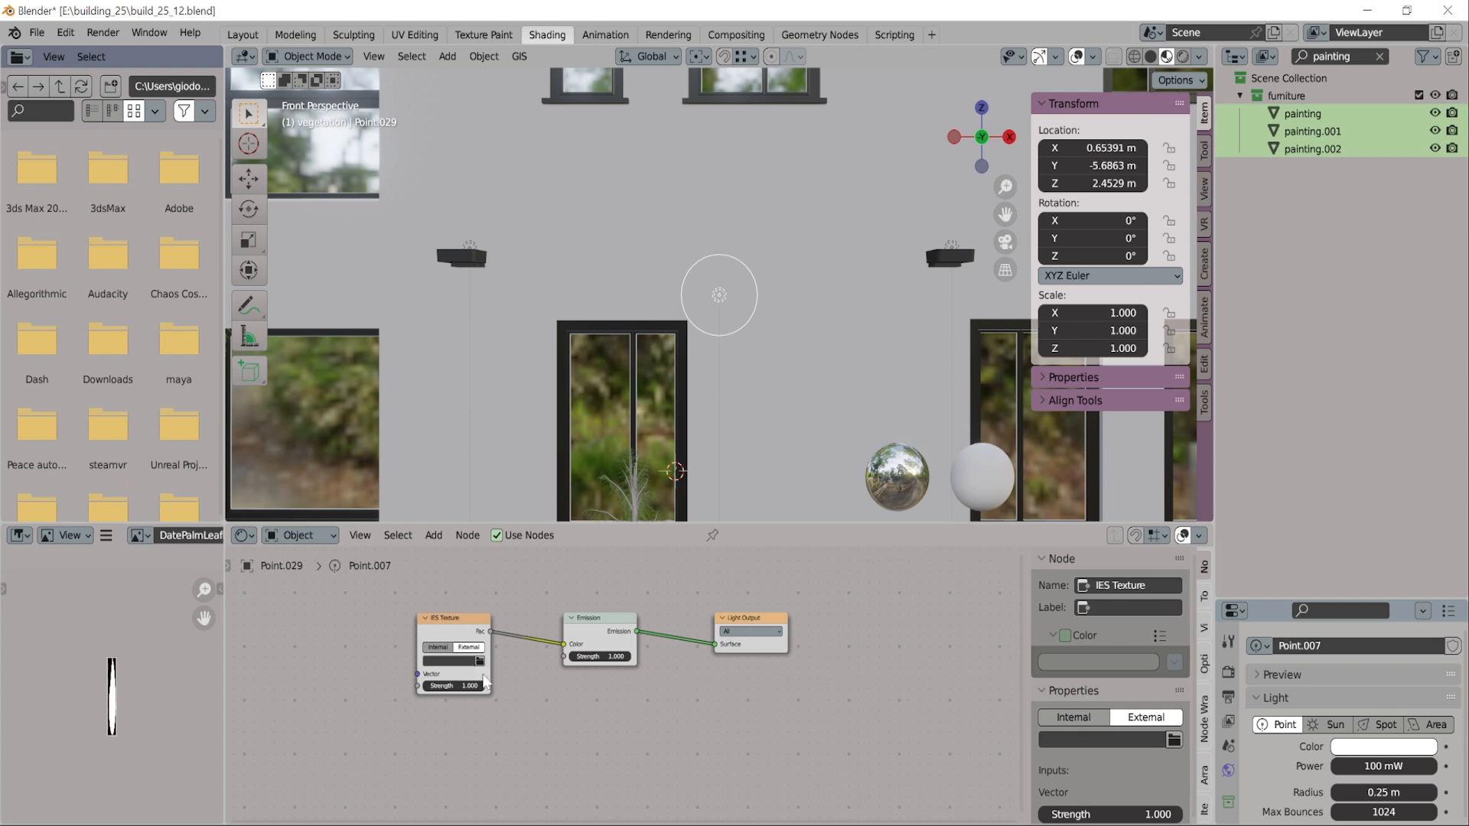
Load the file erco-33286-000-en-ies.ies from the project's IES folder into the IES Texture node
left_click(479, 662)
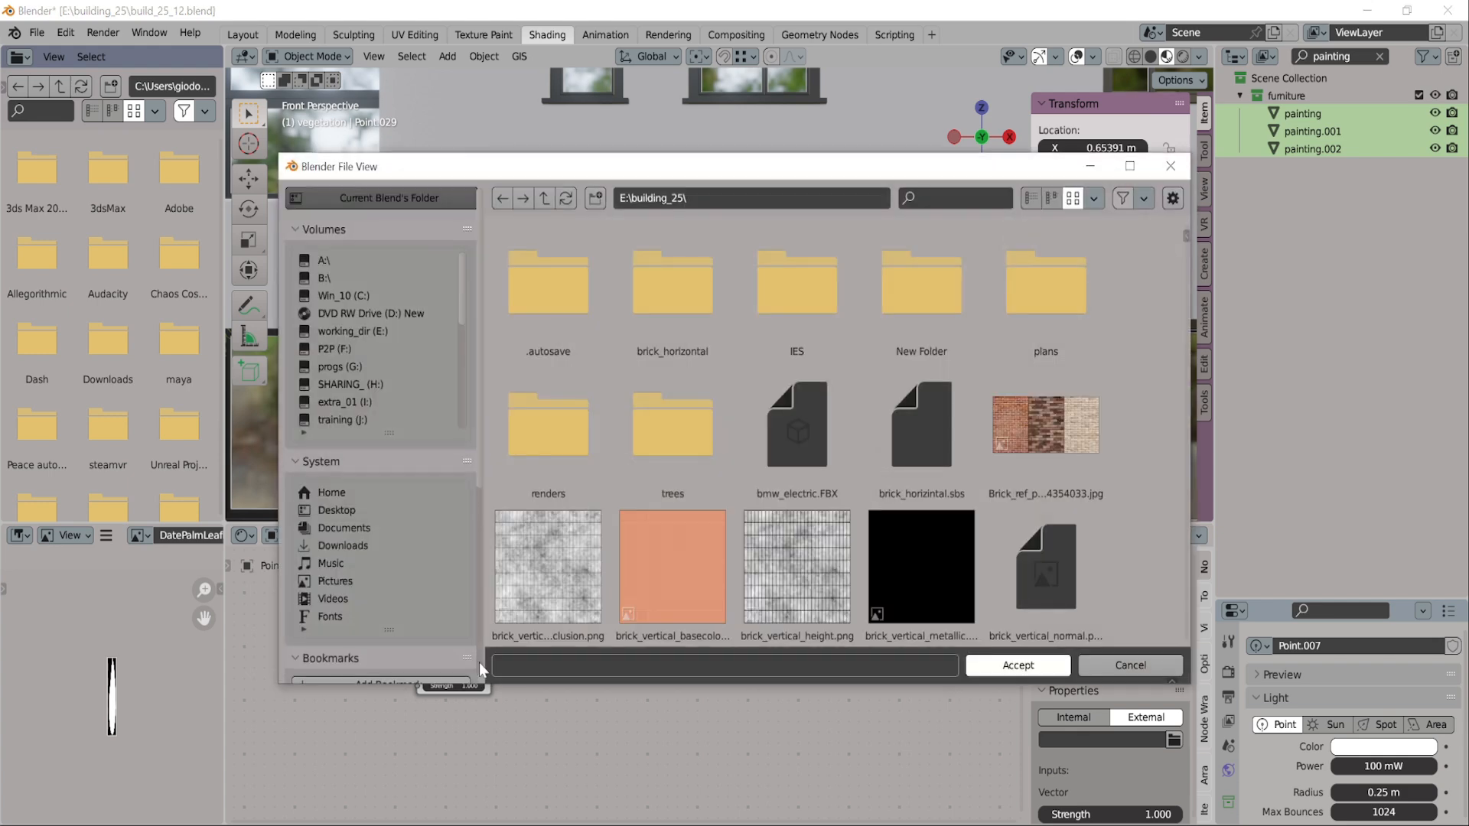
double_click(794, 289)
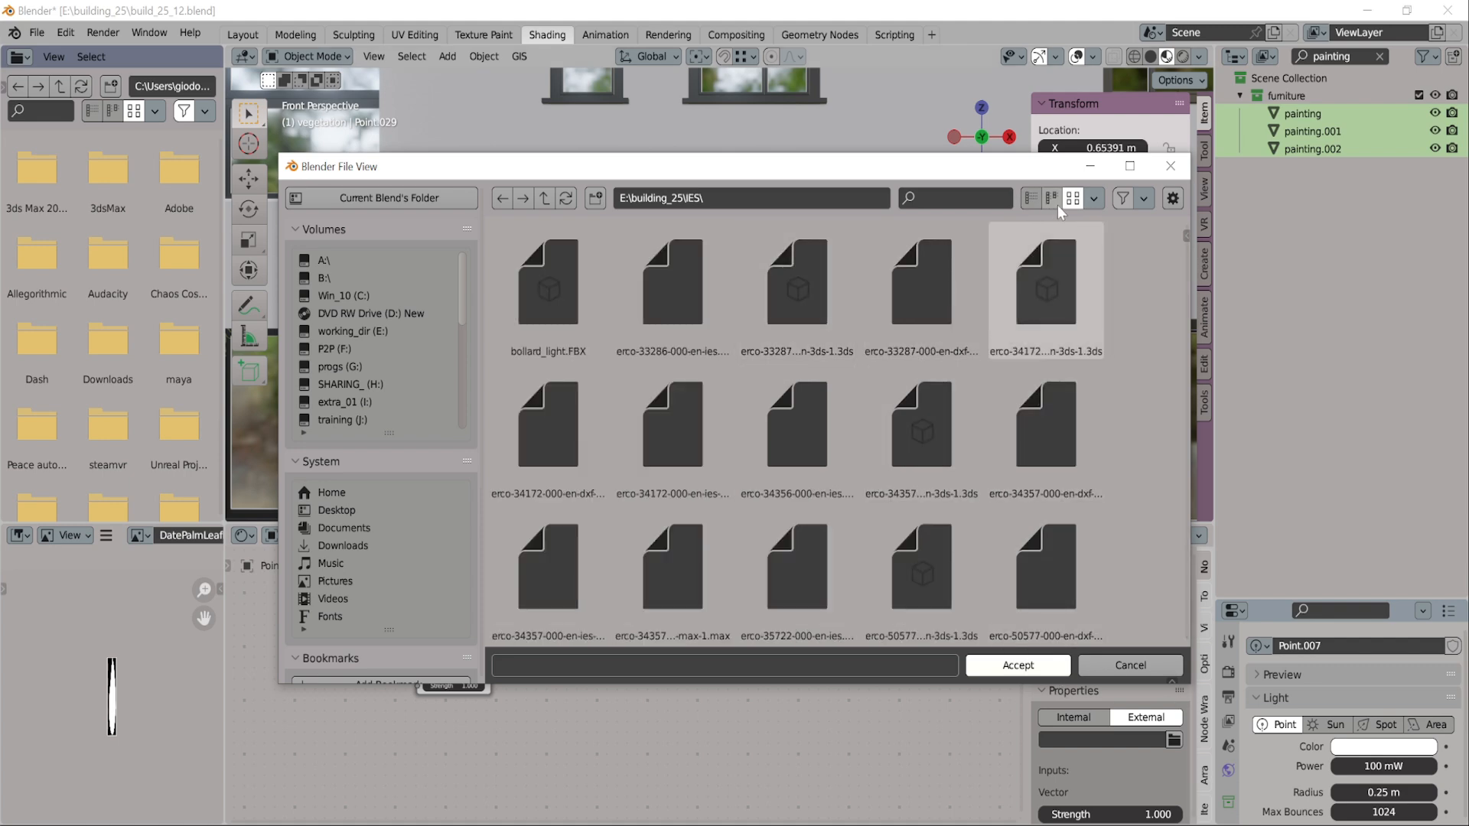
left_click(1031, 198)
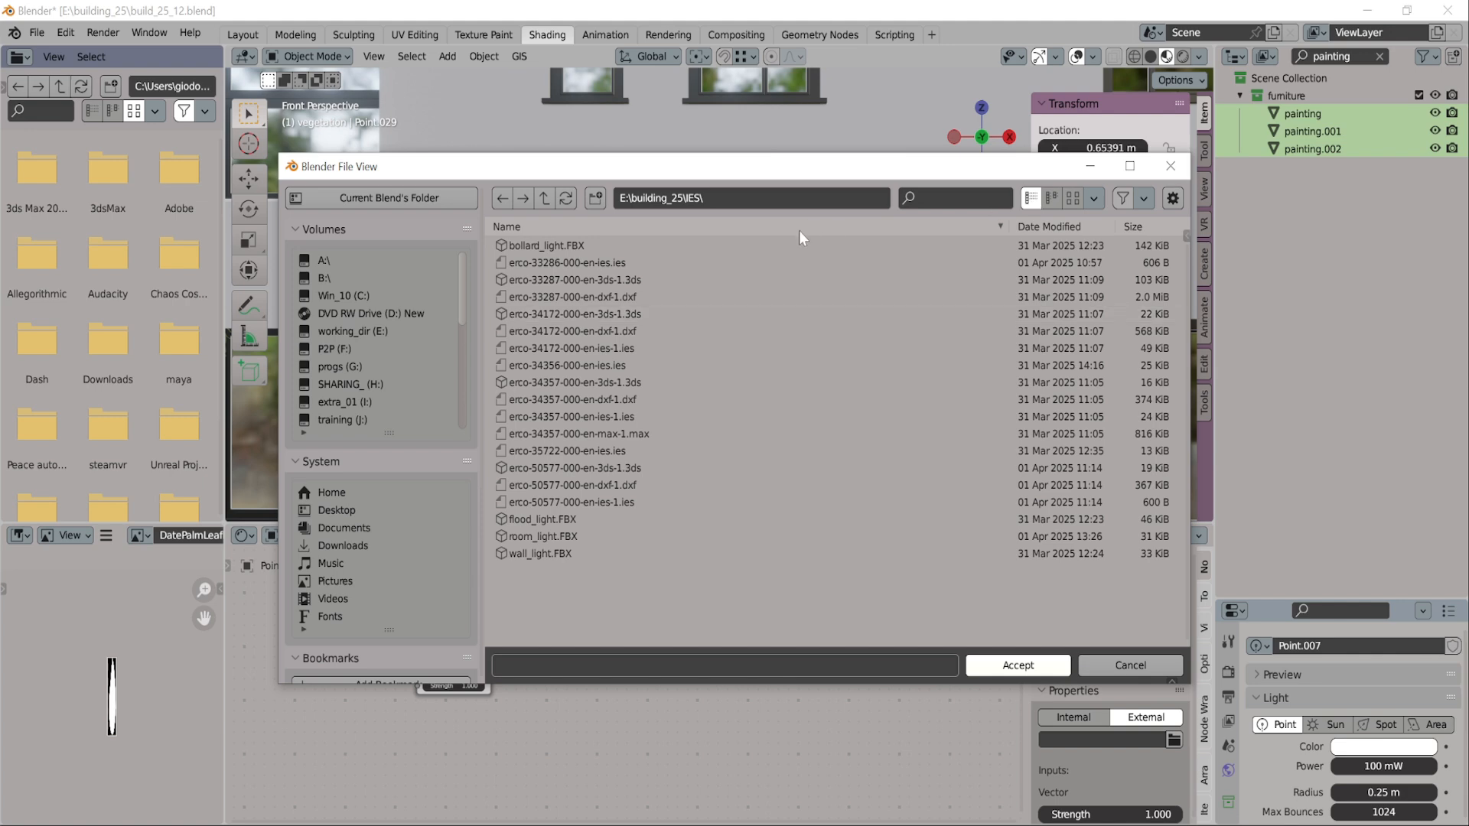
left_click(599, 262)
left_click(1016, 667)
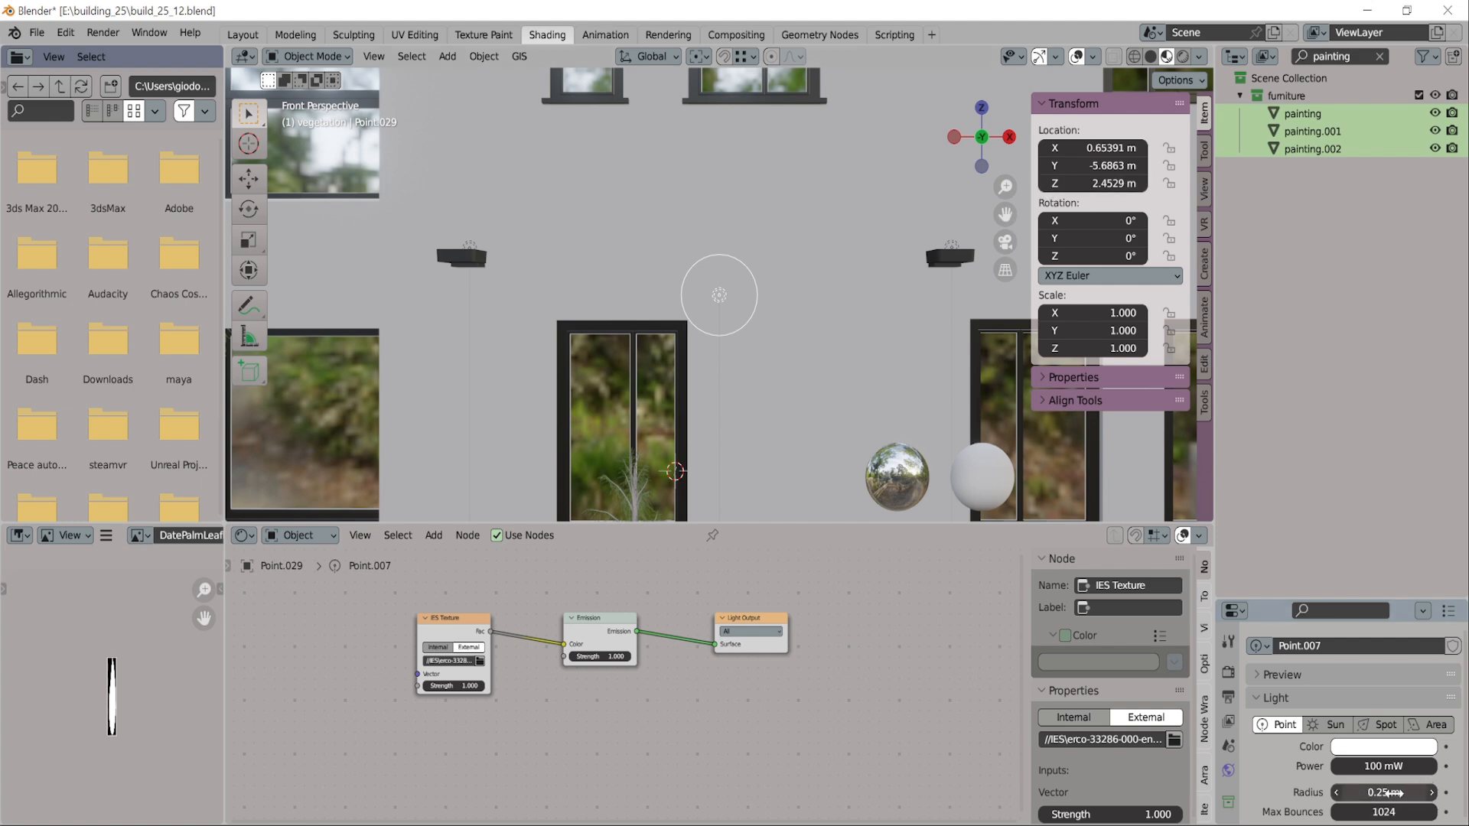
Set the point light's radius to 0 m
left_click_drag(1336, 599, 1326, 482)
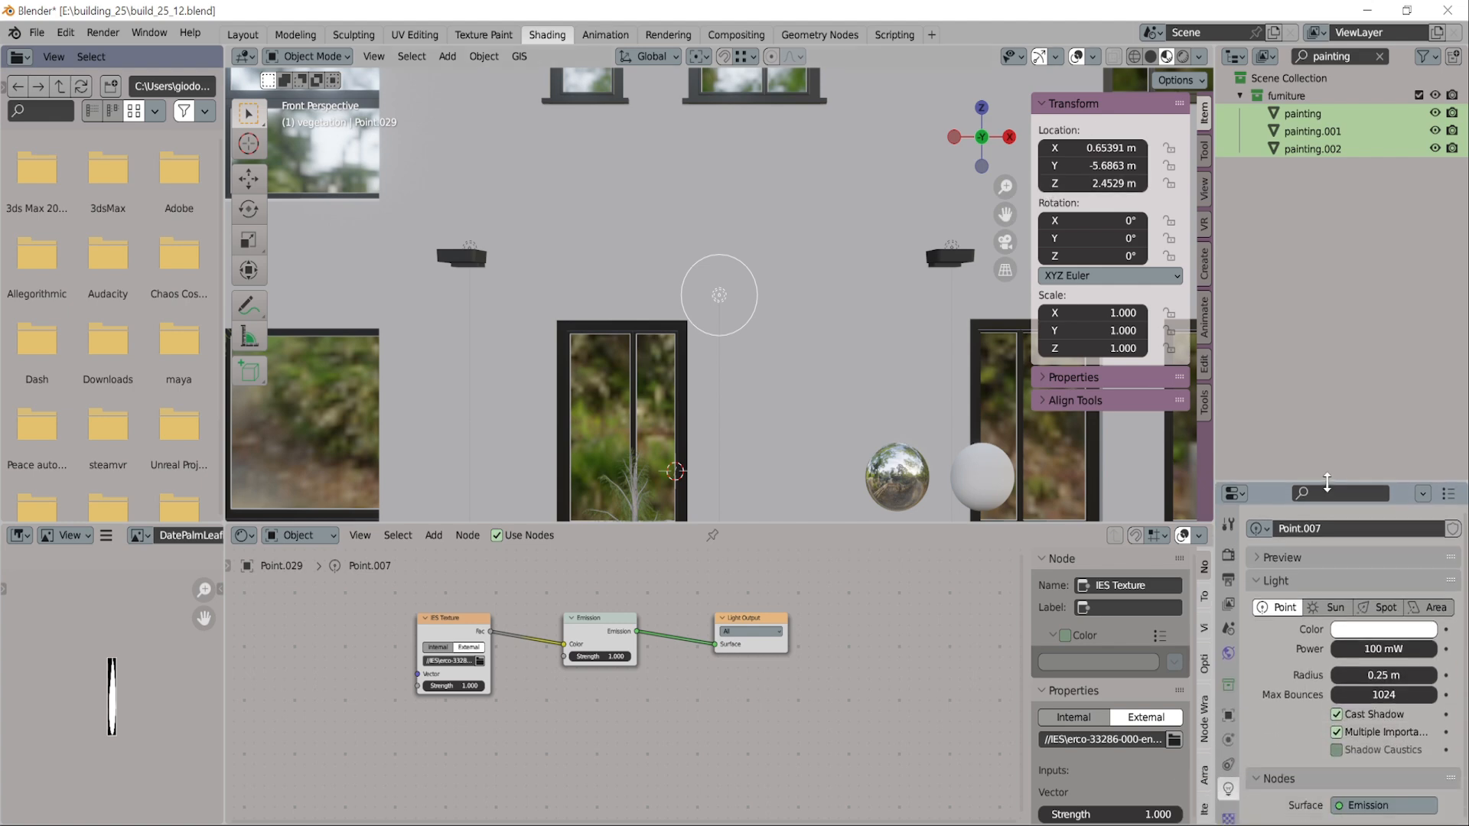
left_click(1383, 675)
type("0")
key("Return")
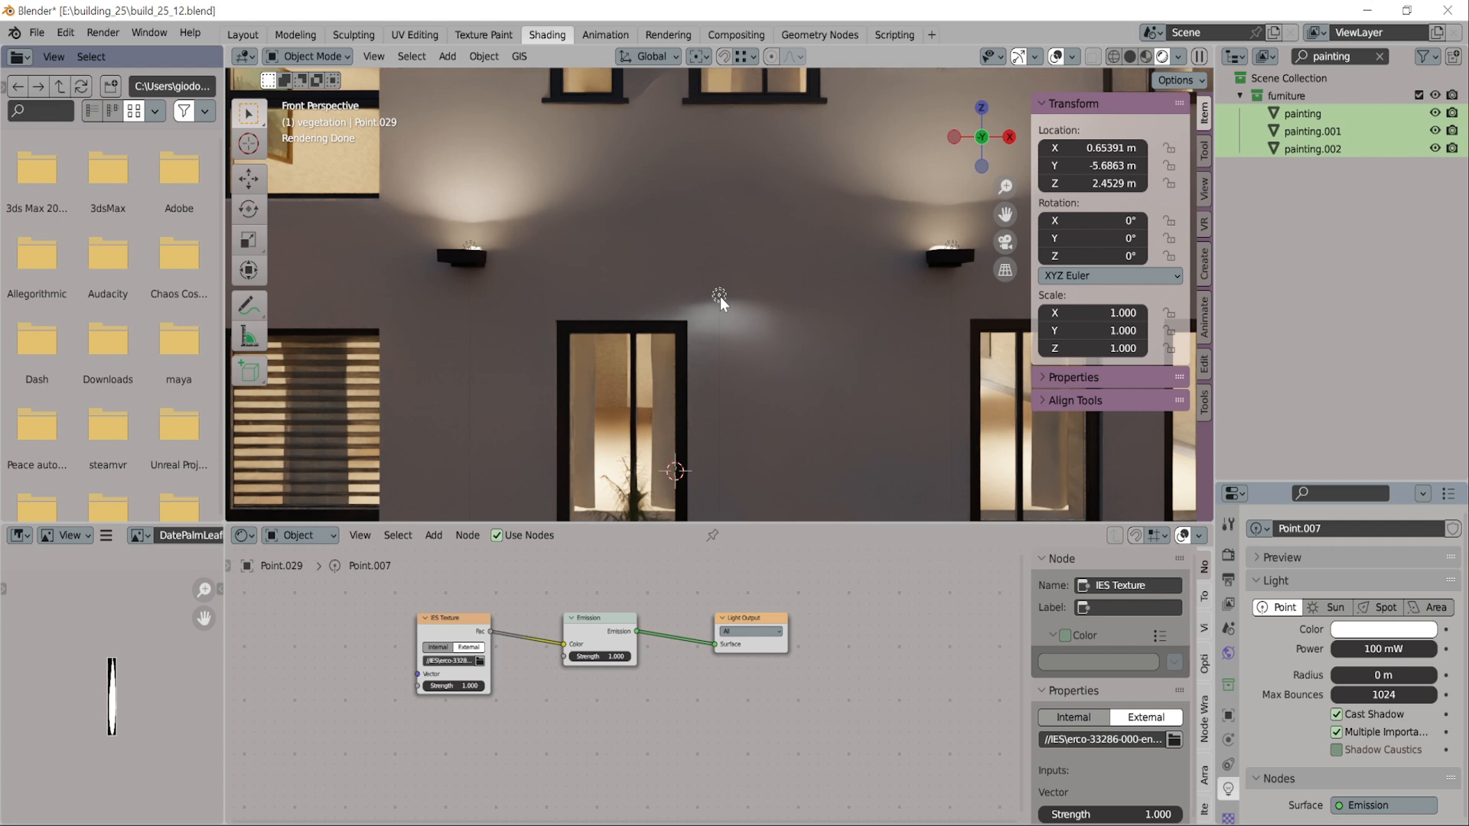
Rotate the point light to about 199° around Y and set the IES Texture strength to 10
key("r")
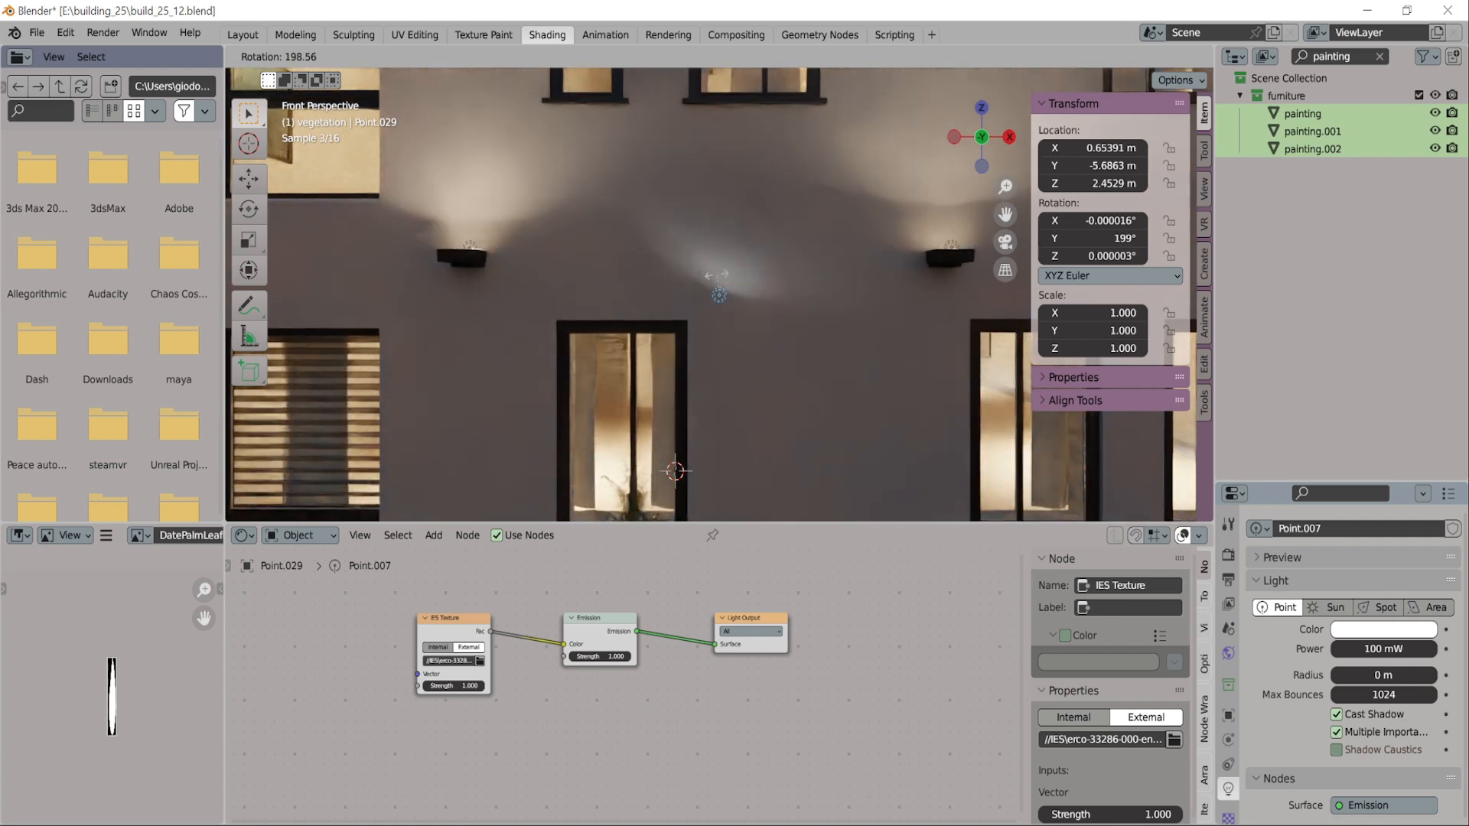
left_click(717, 274)
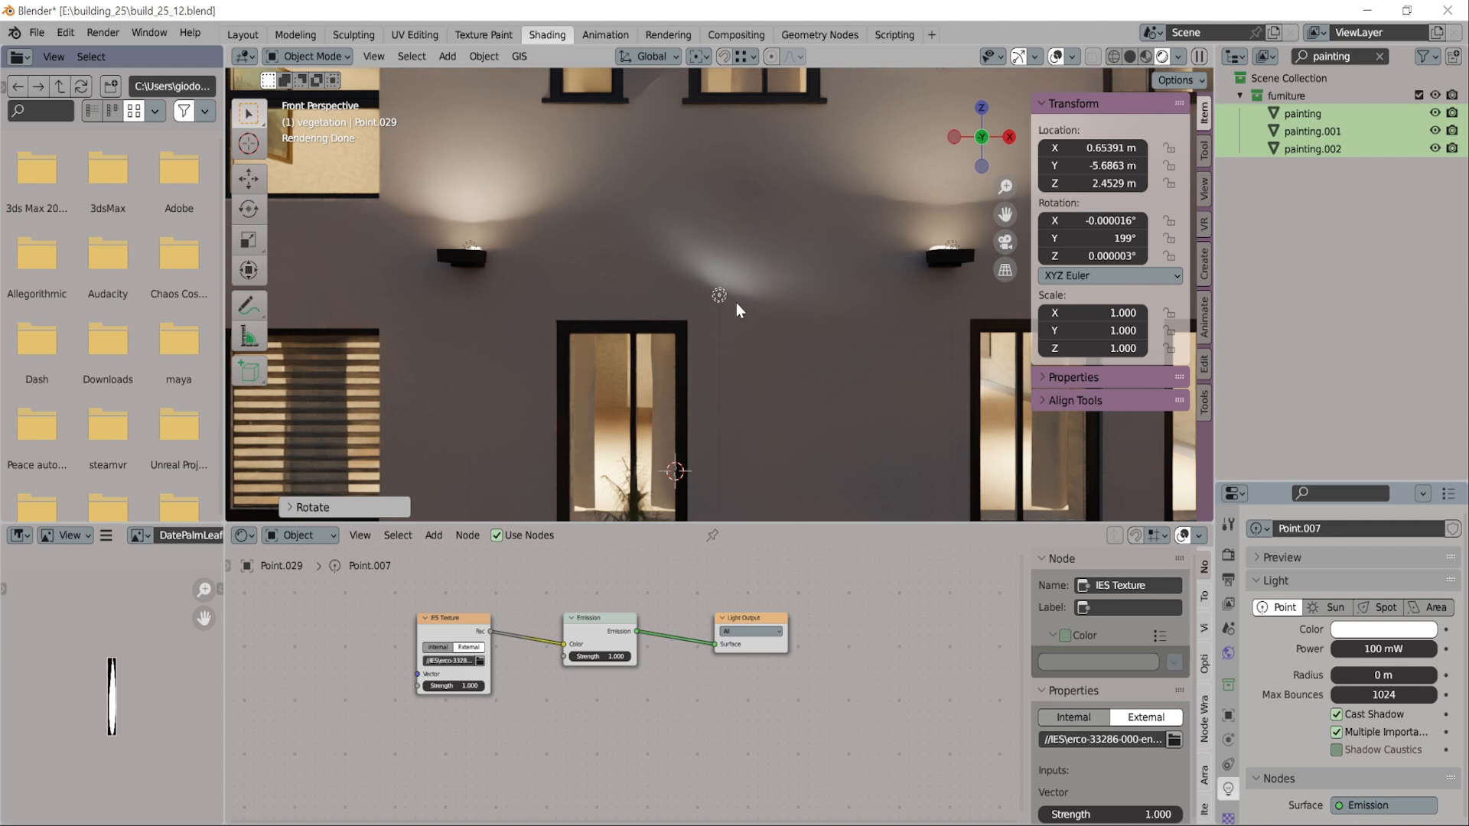
left_click(465, 687)
type("10")
key("Return")
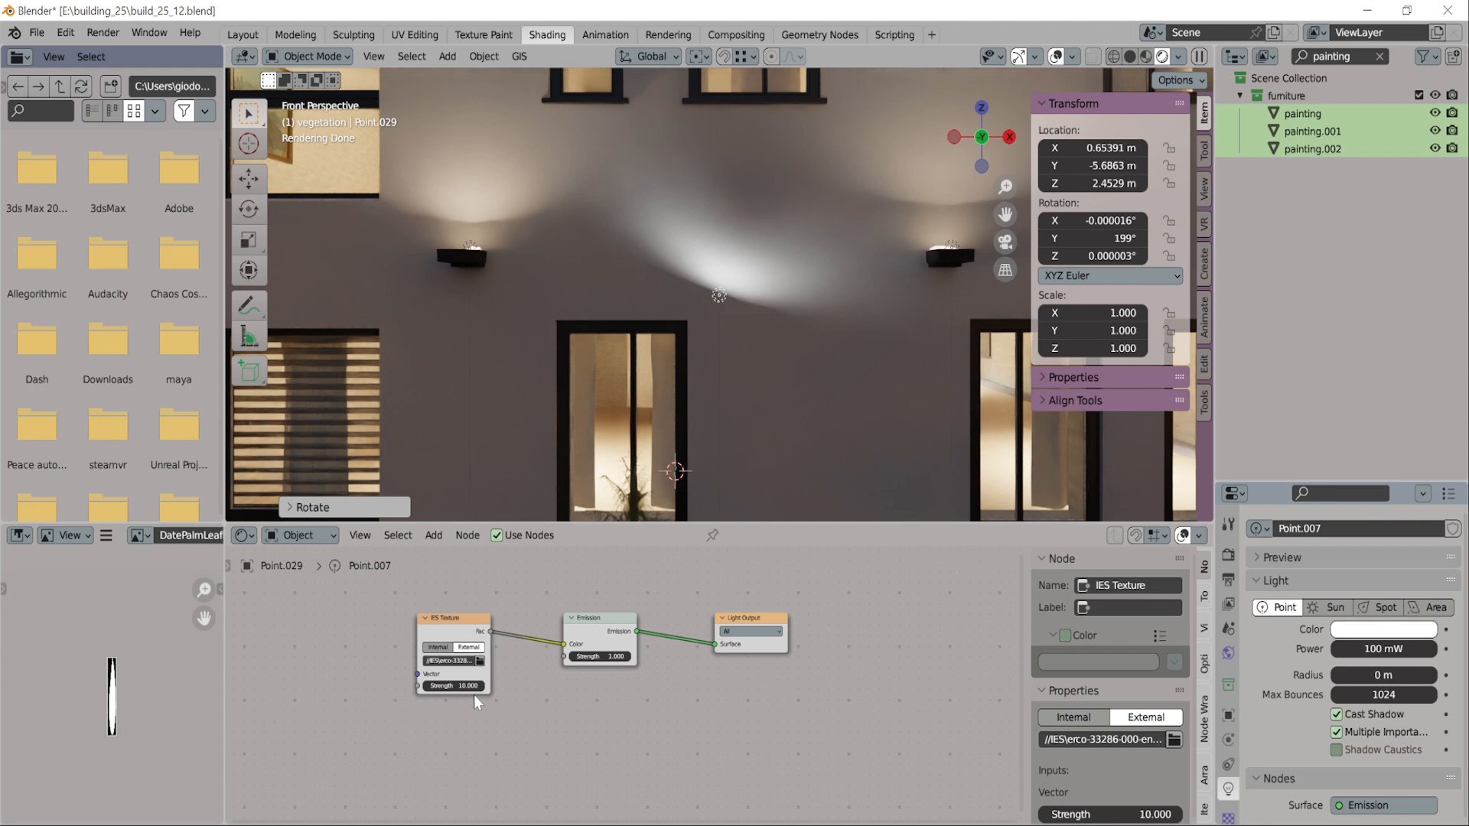
Add a Blackbody node below the IES Texture node and set its temperature to 3000
left_click_drag(465, 617, 442, 618)
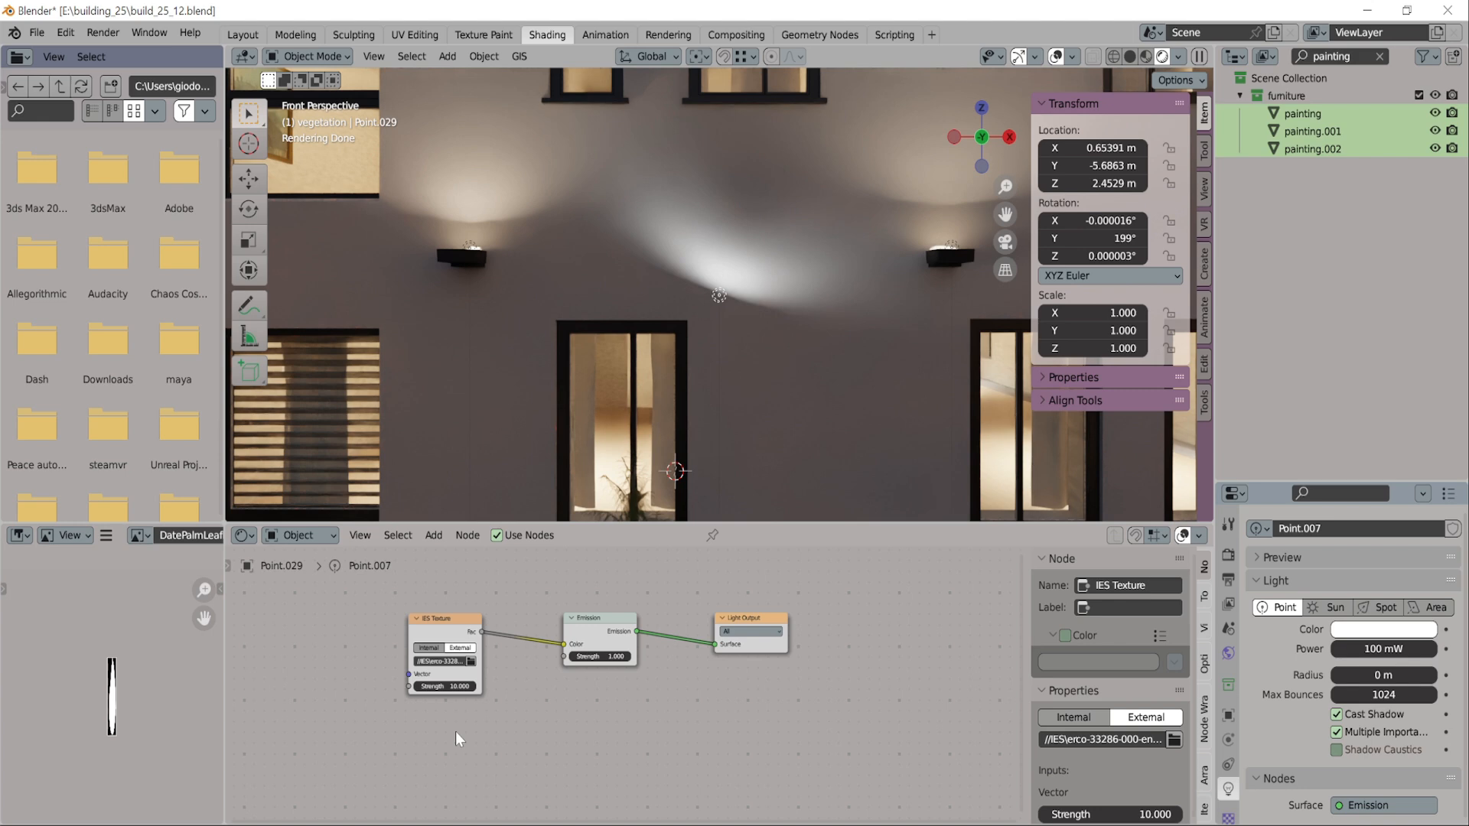
key("shift+a")
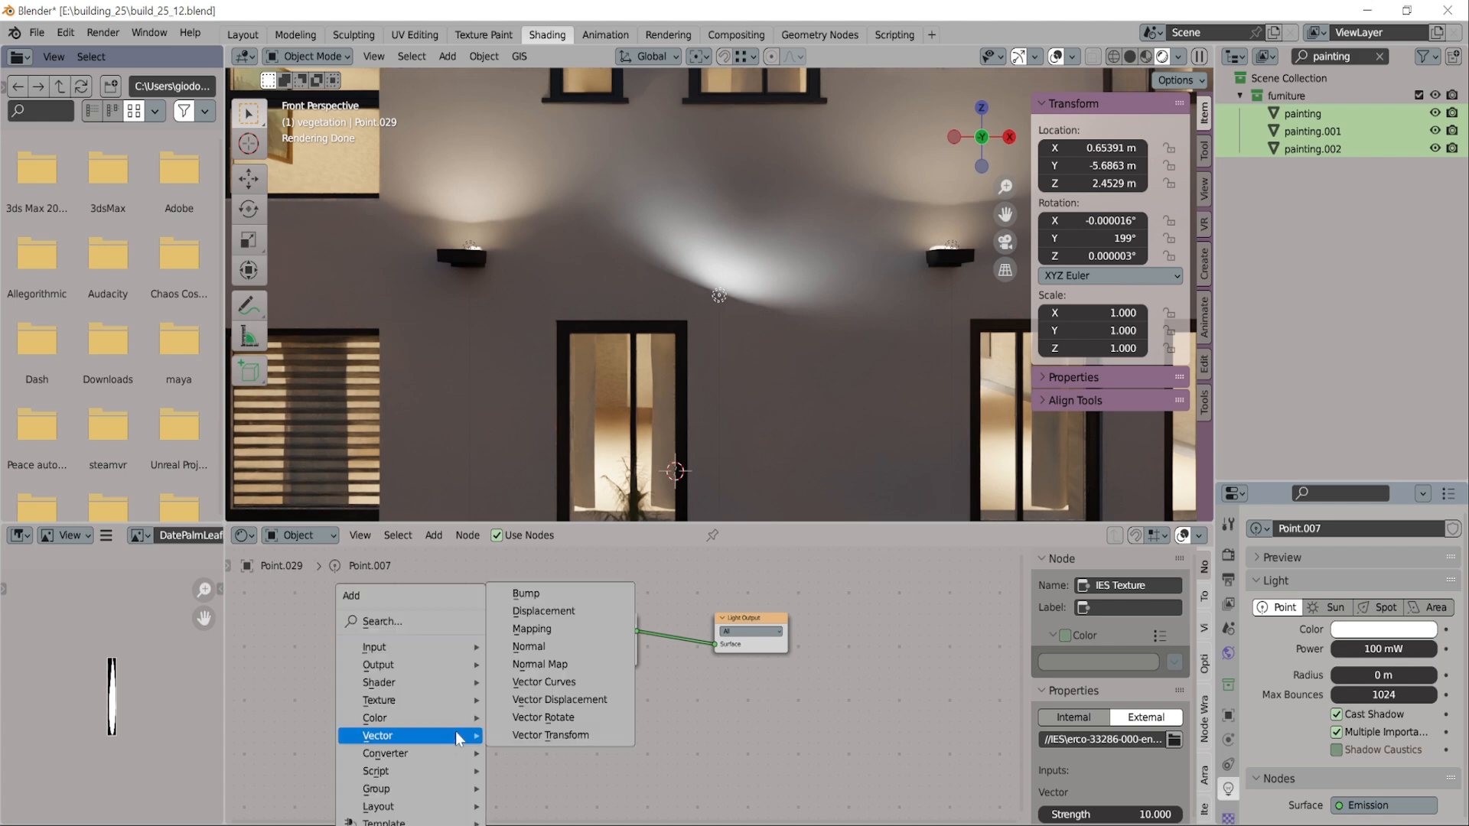
left_click(393, 622)
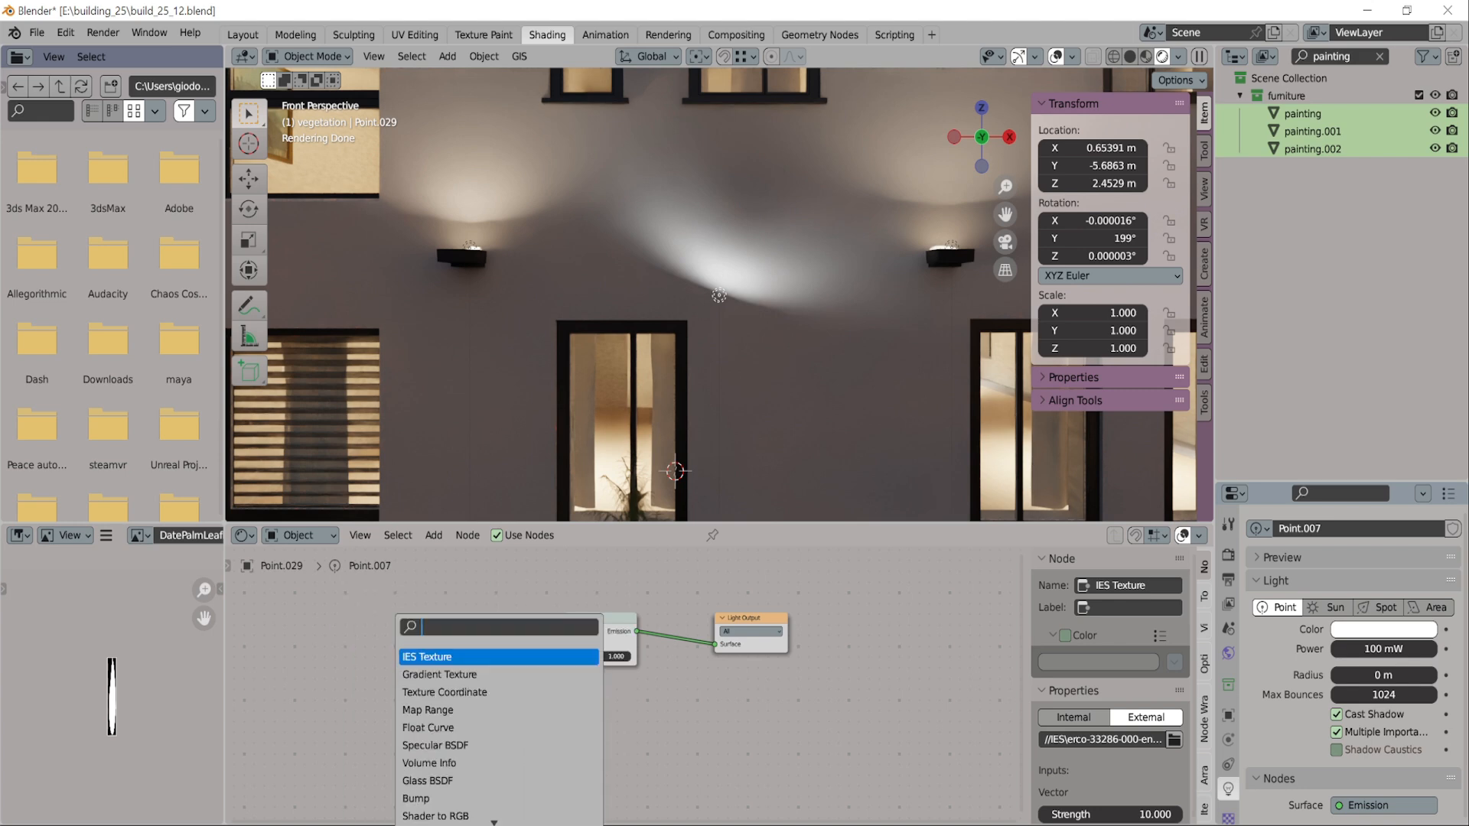
type("black")
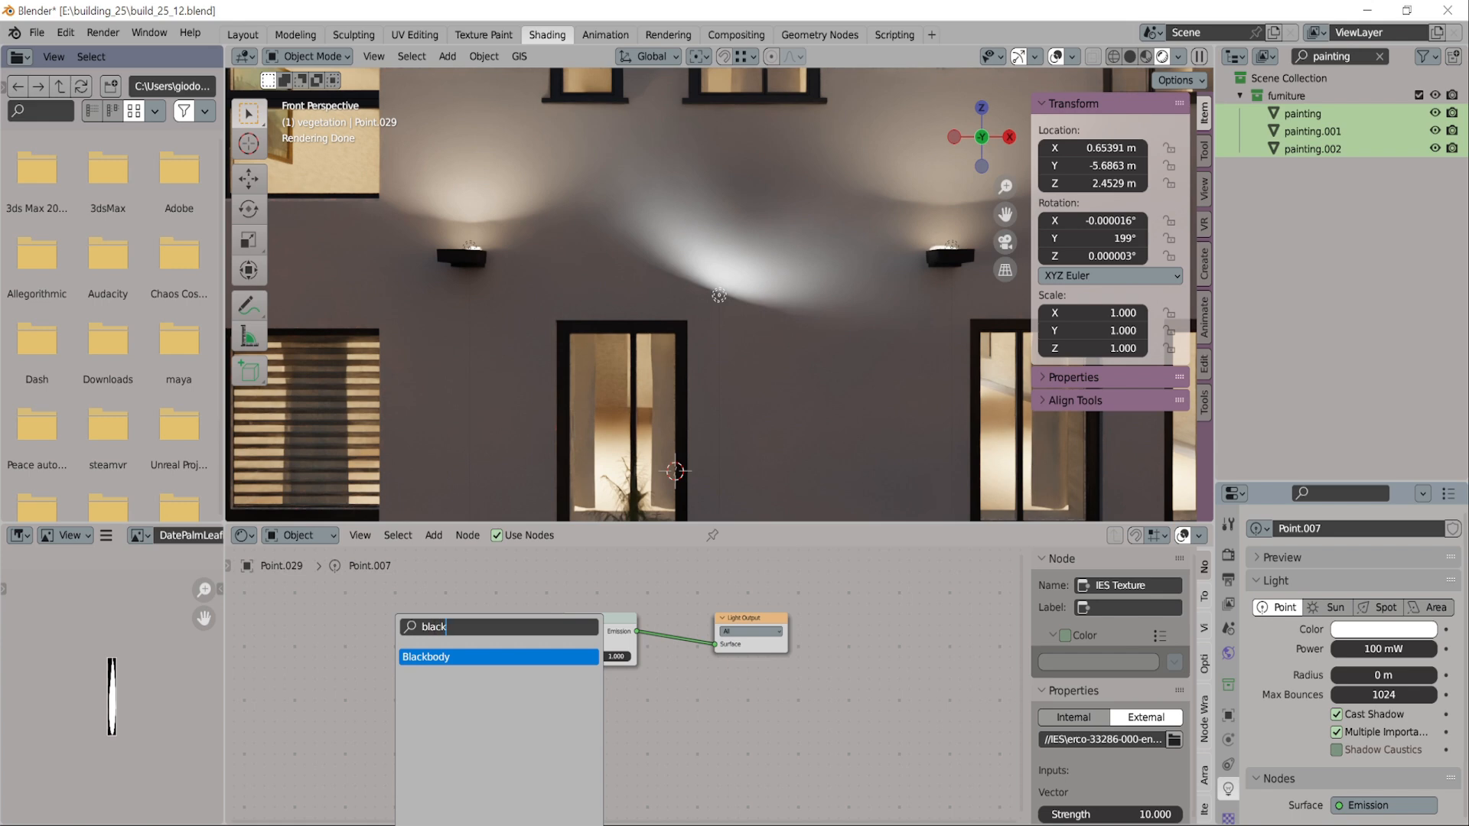
left_click(413, 658)
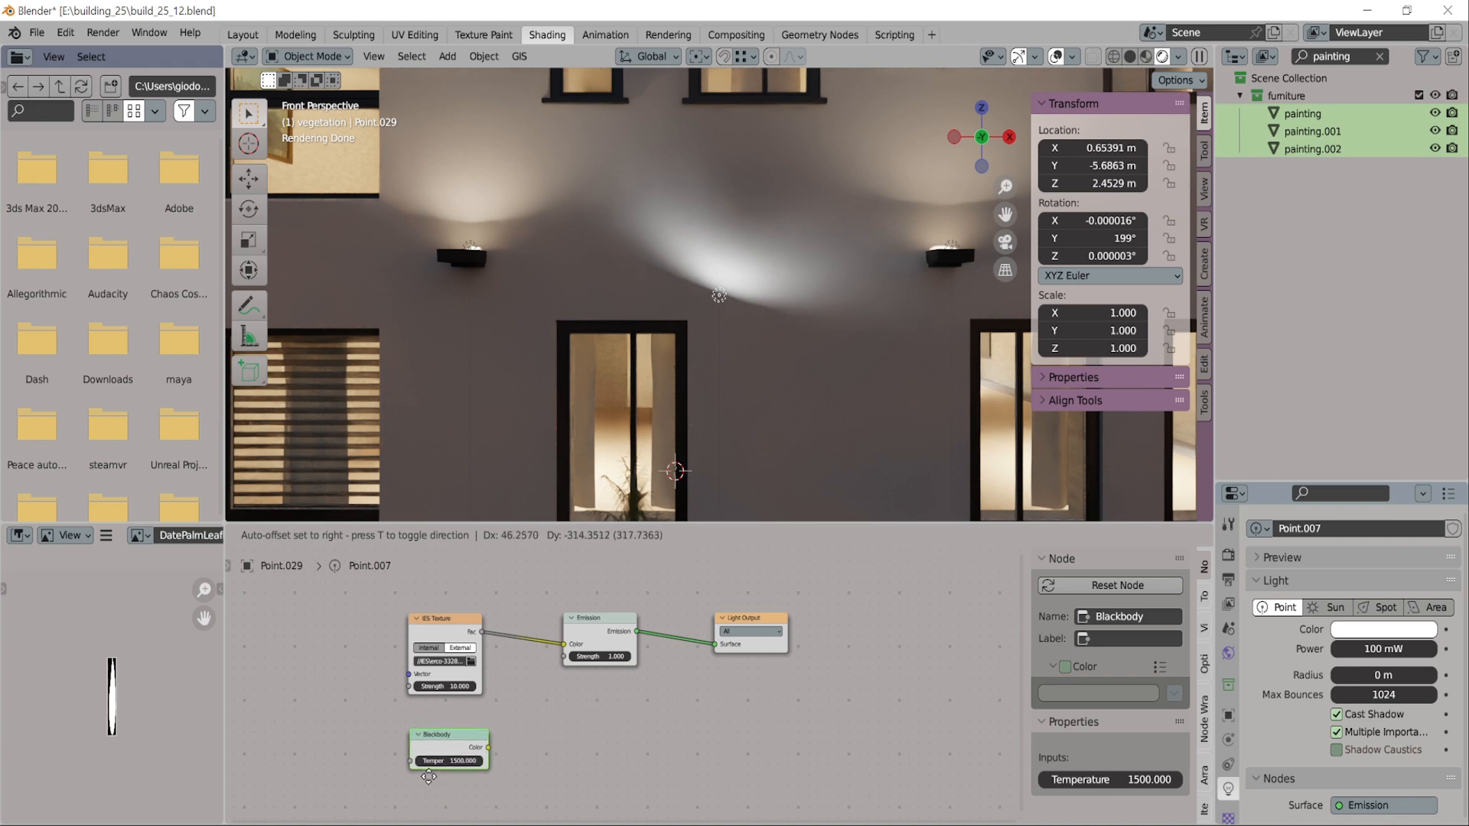
left_click(405, 778)
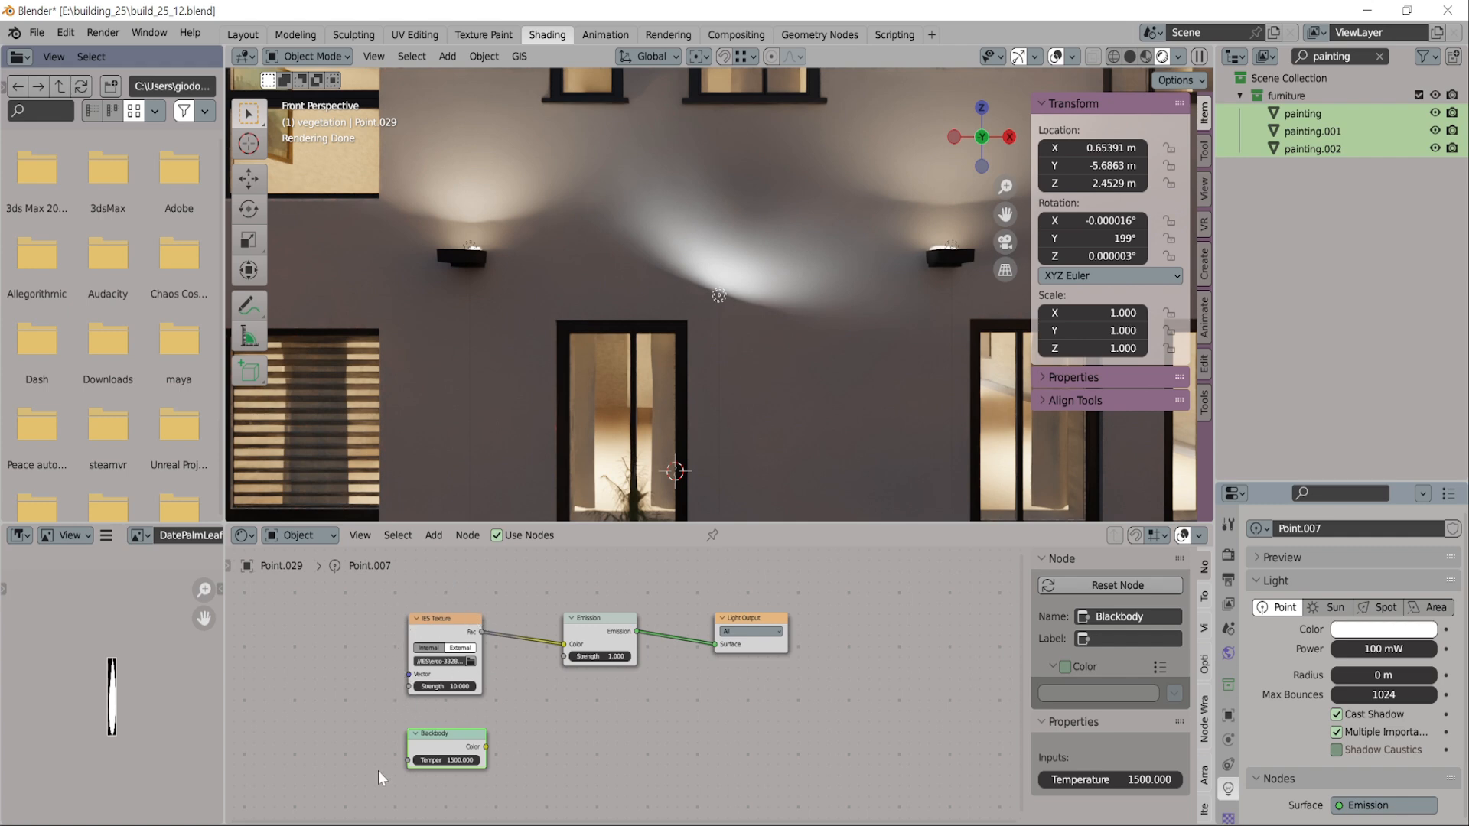
left_click(457, 760)
type("3000")
key("Return")
Add a Mix node with the Color data type for combining the IES Texture and Blackbody outputs before the Emission node
key("shift+a")
mouse_move(524, 700)
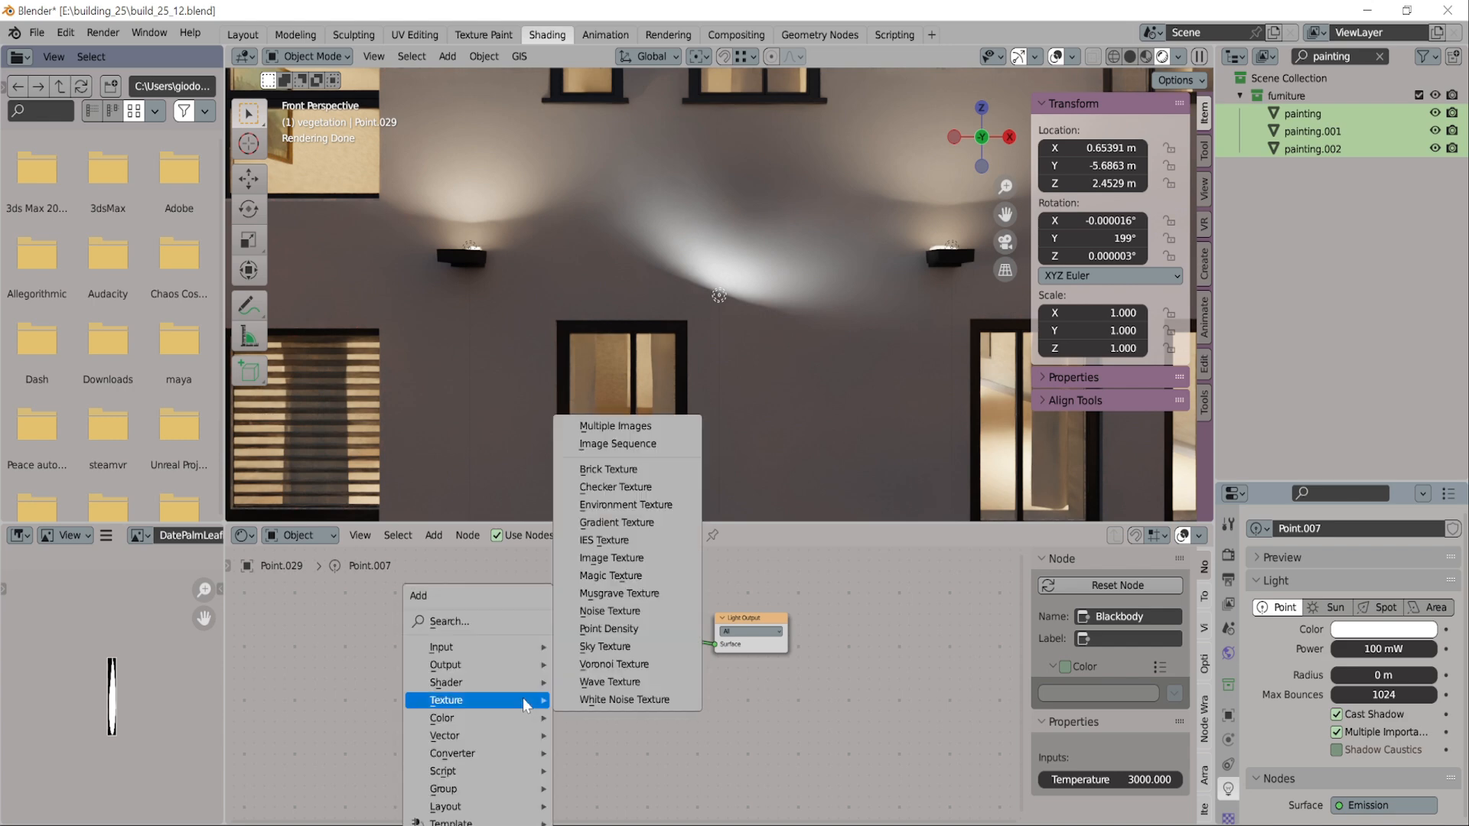
left_click(510, 623)
type("mix")
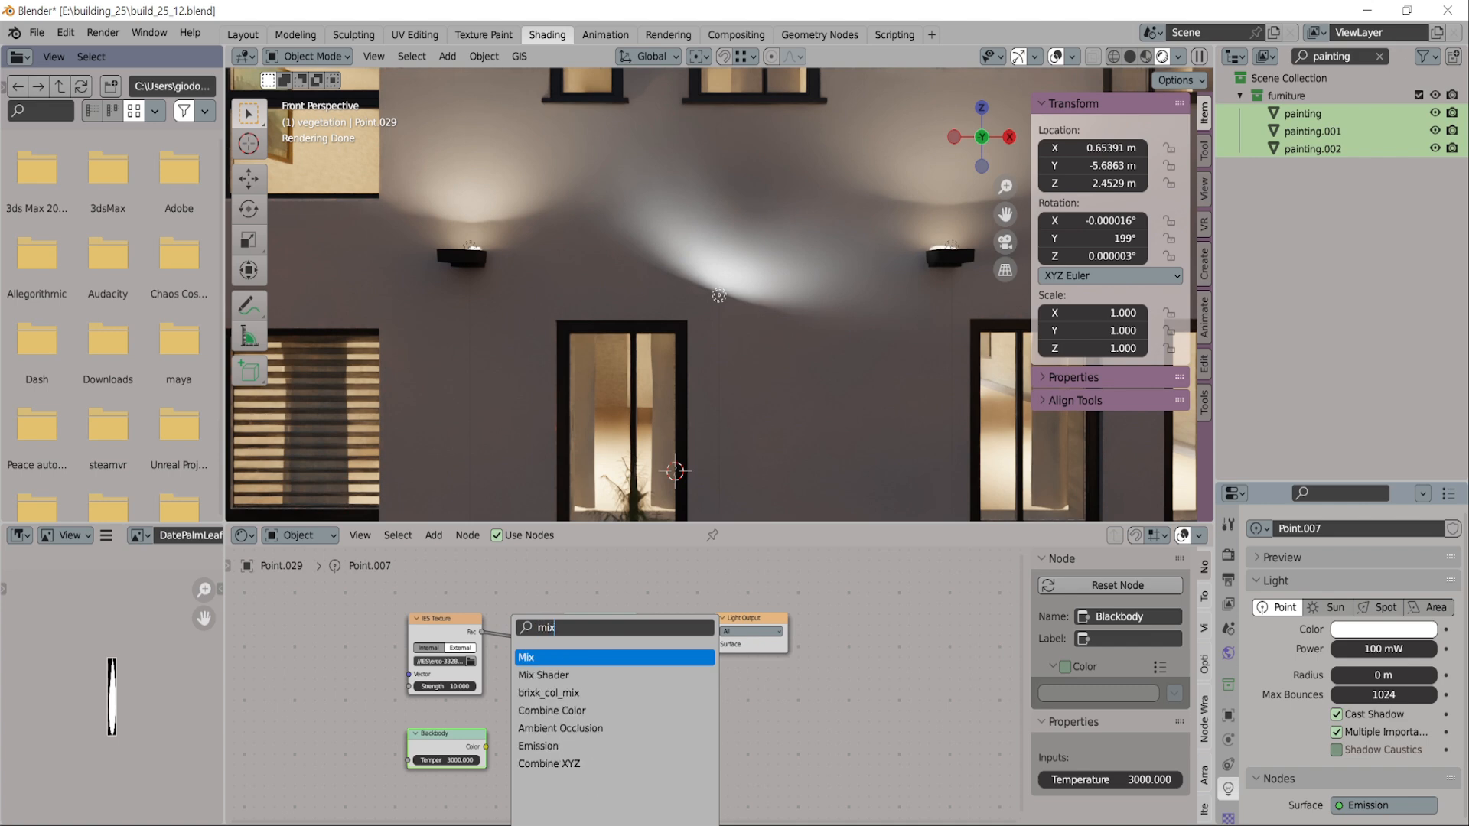
key("Return")
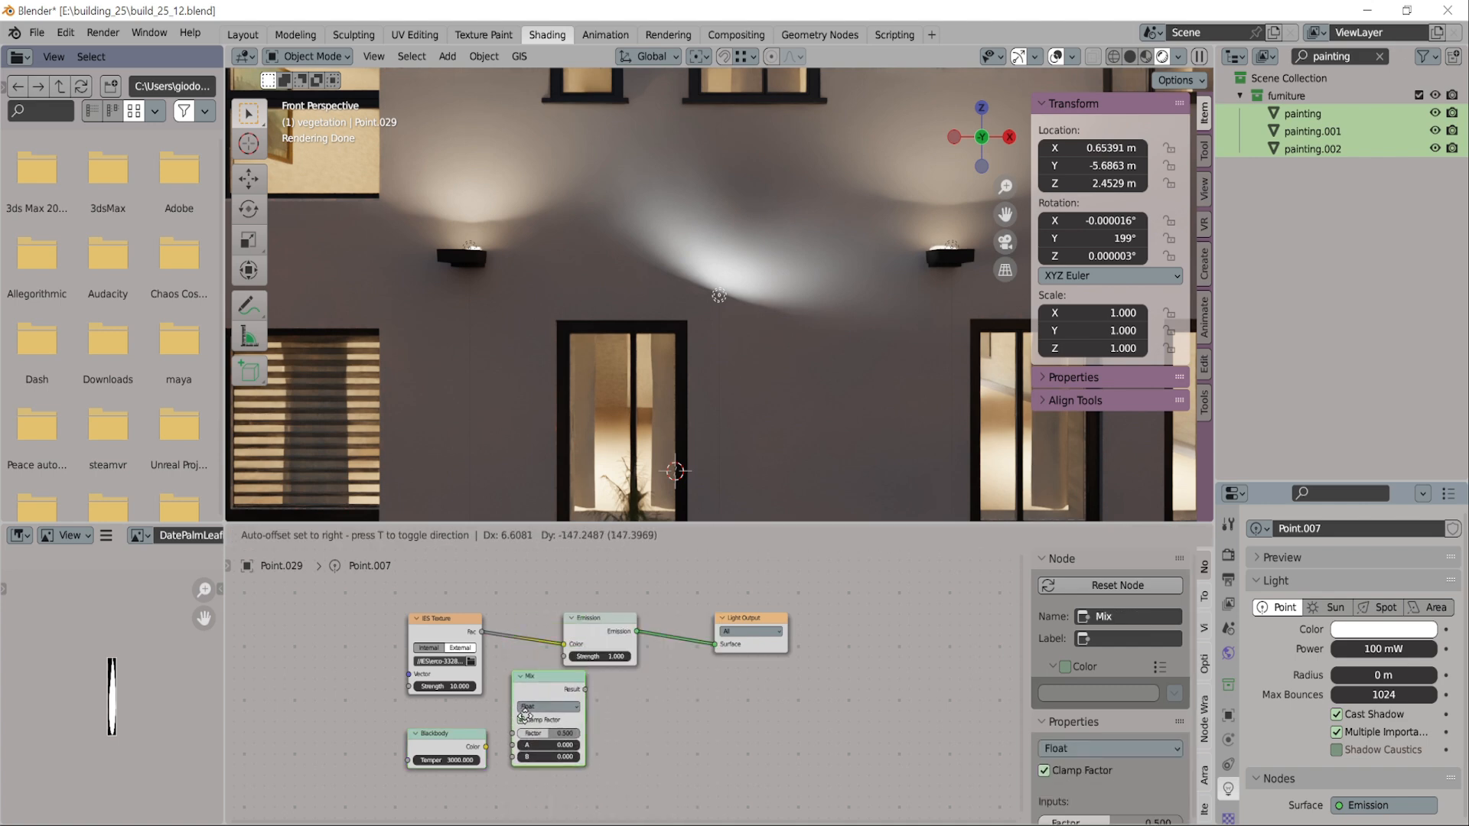
left_click(552, 765)
left_click(576, 718)
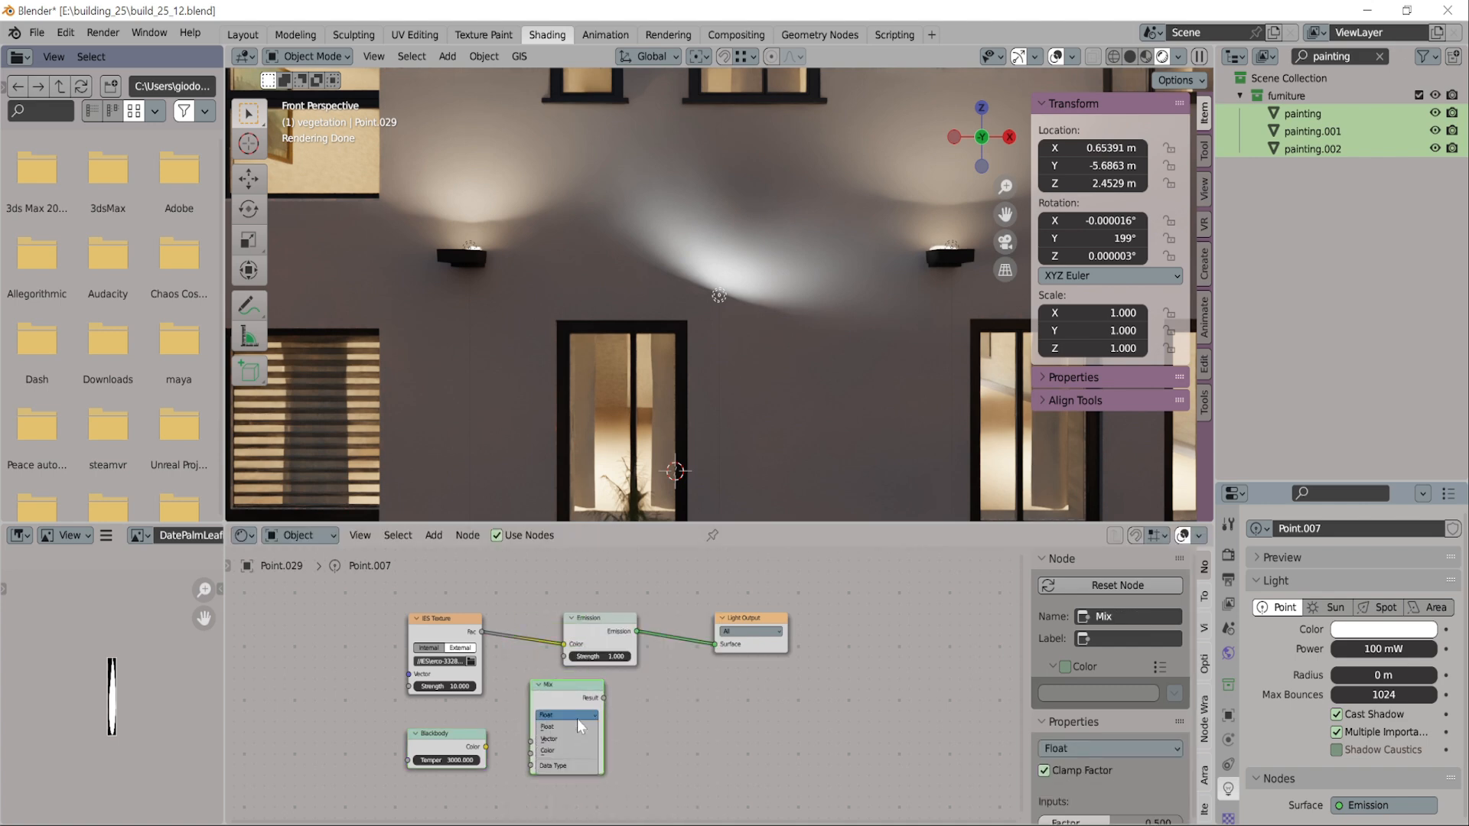
left_click(565, 747)
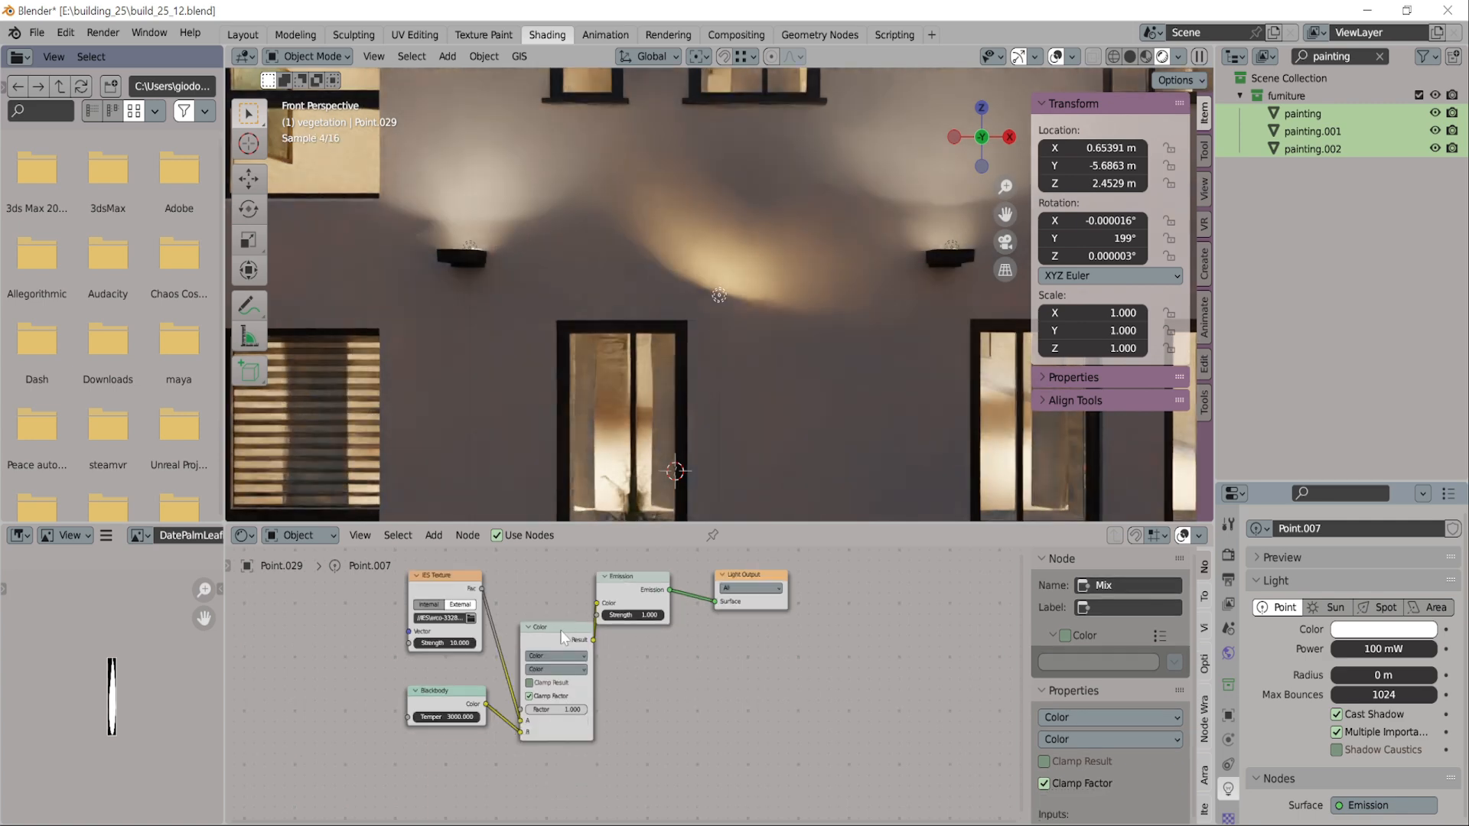
Space out the Mix, Blackbody and IES Texture nodes and choose Color as the Mix node's blending mode
left_click_drag(560, 626, 532, 589)
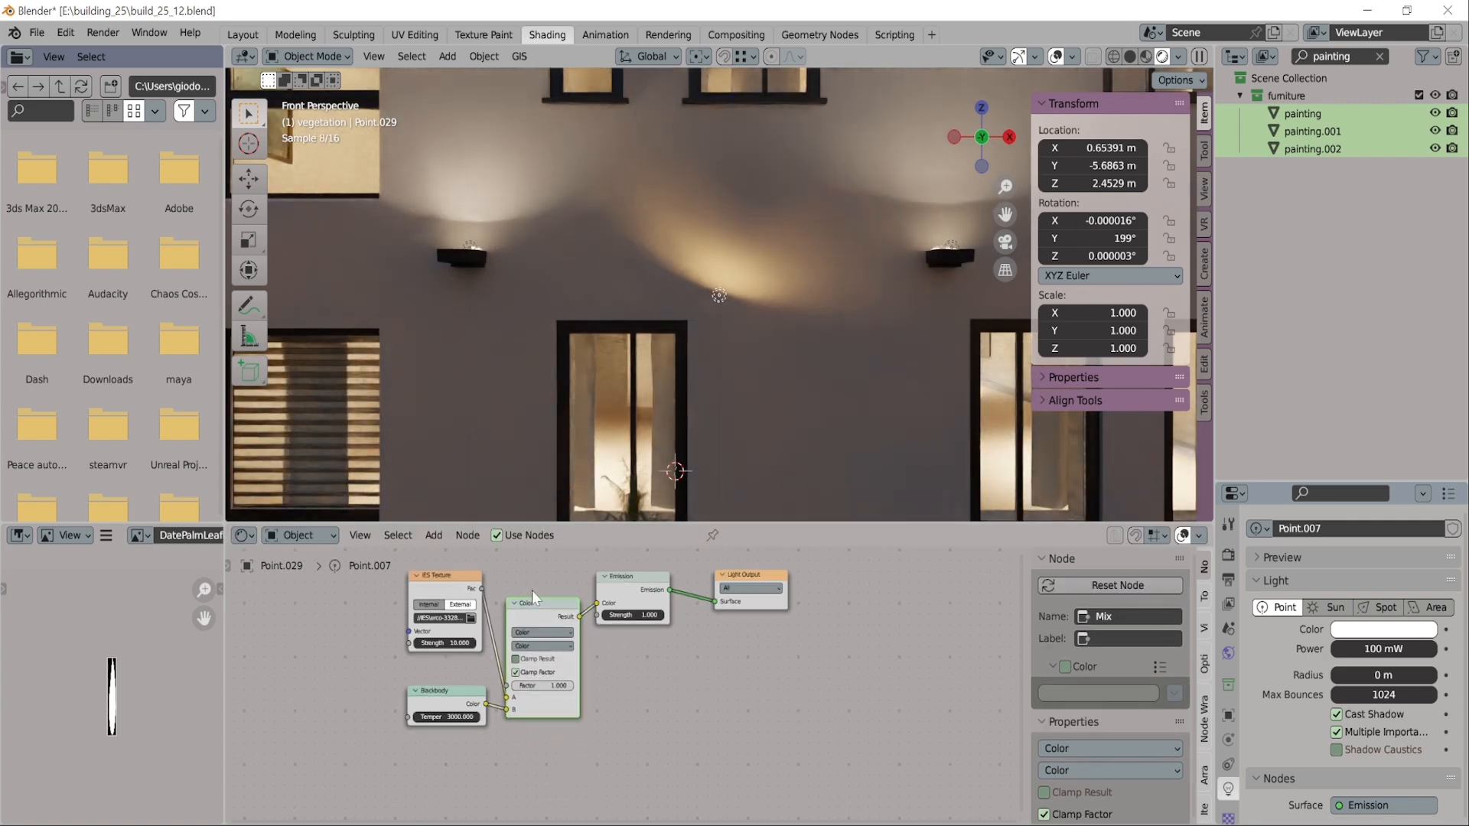
left_click_drag(431, 697, 406, 705)
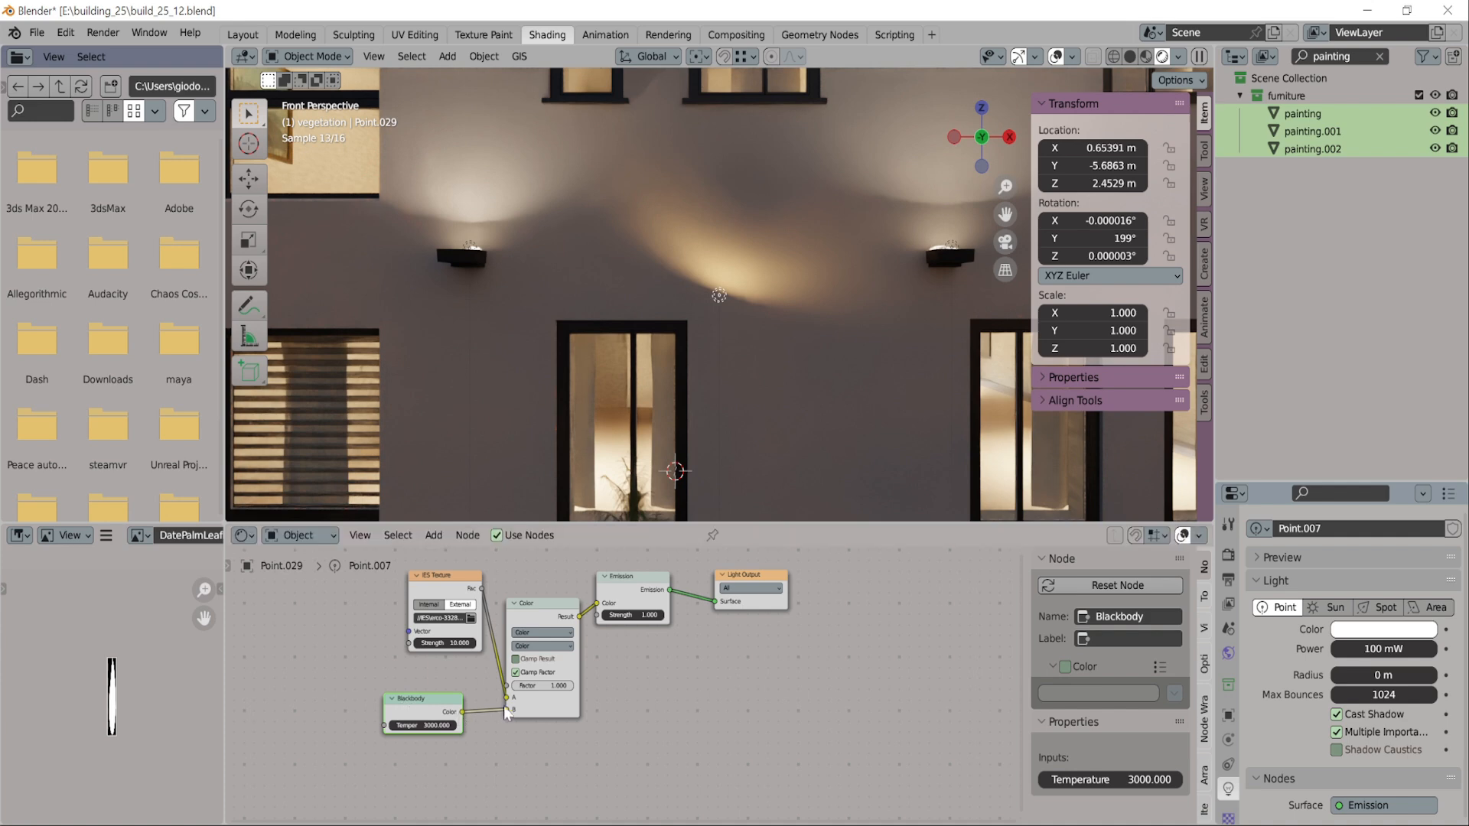
left_click_drag(412, 602, 385, 627)
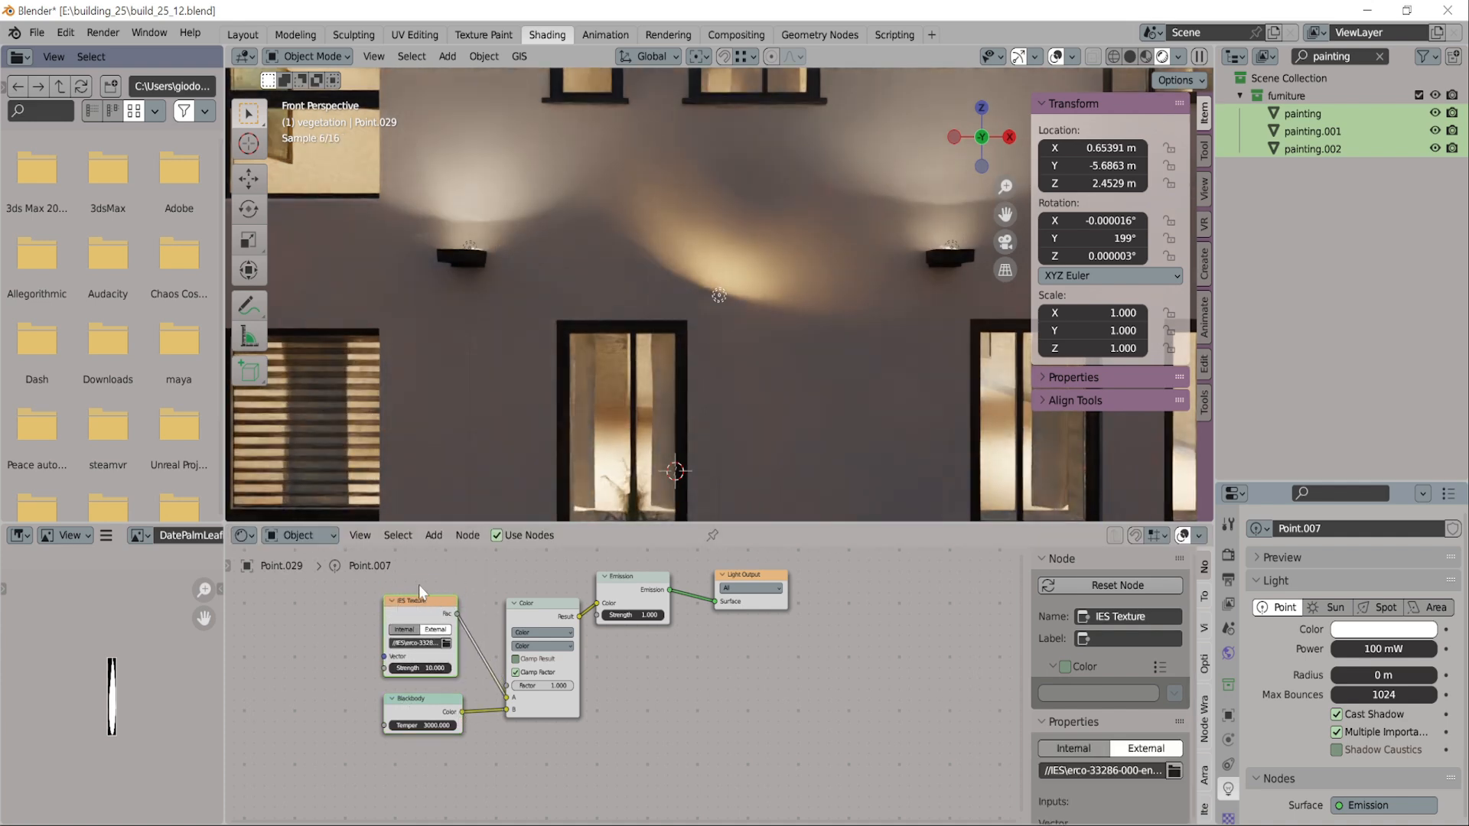
left_click(538, 646)
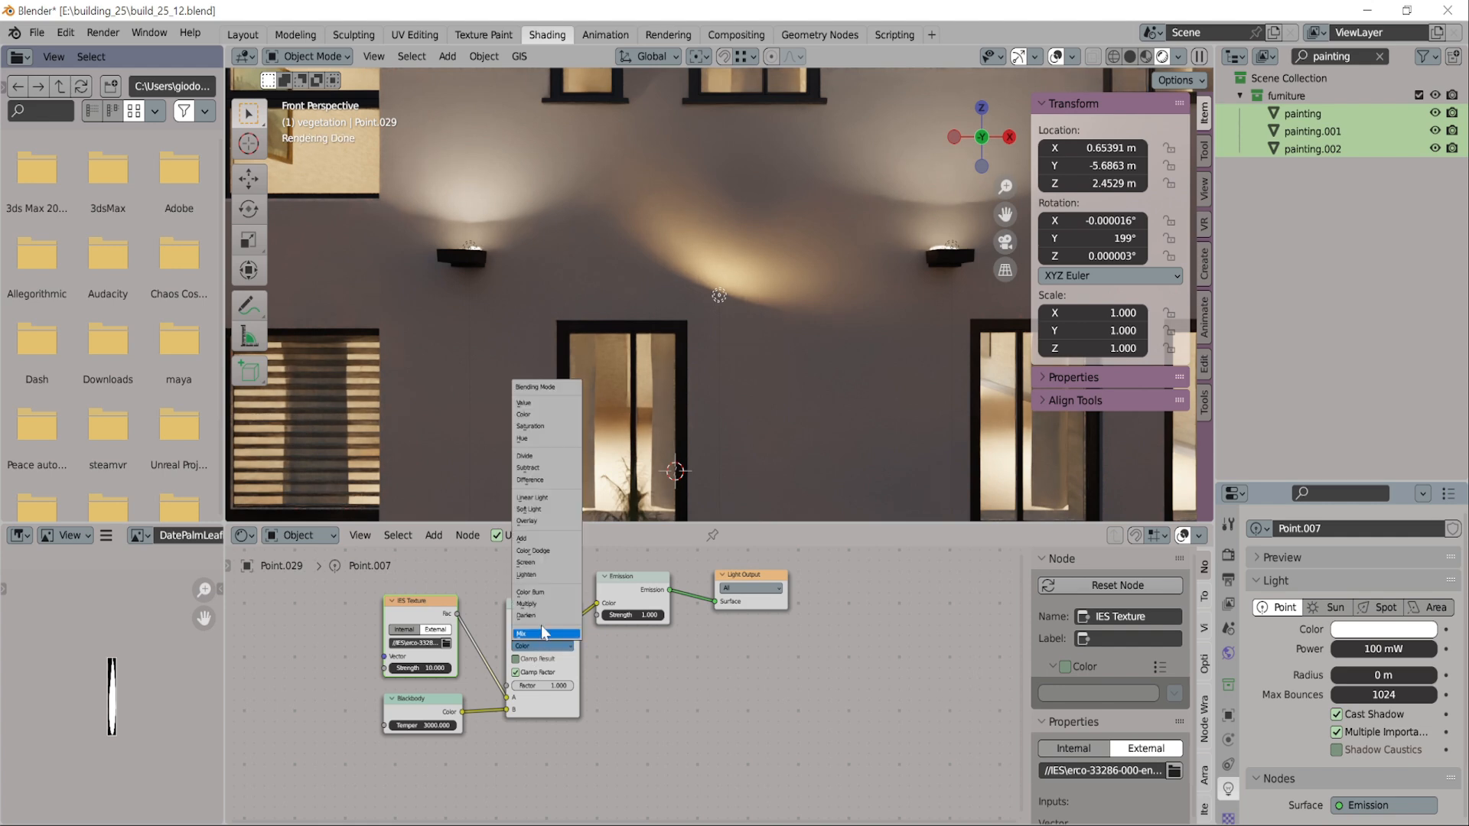
left_click(528, 414)
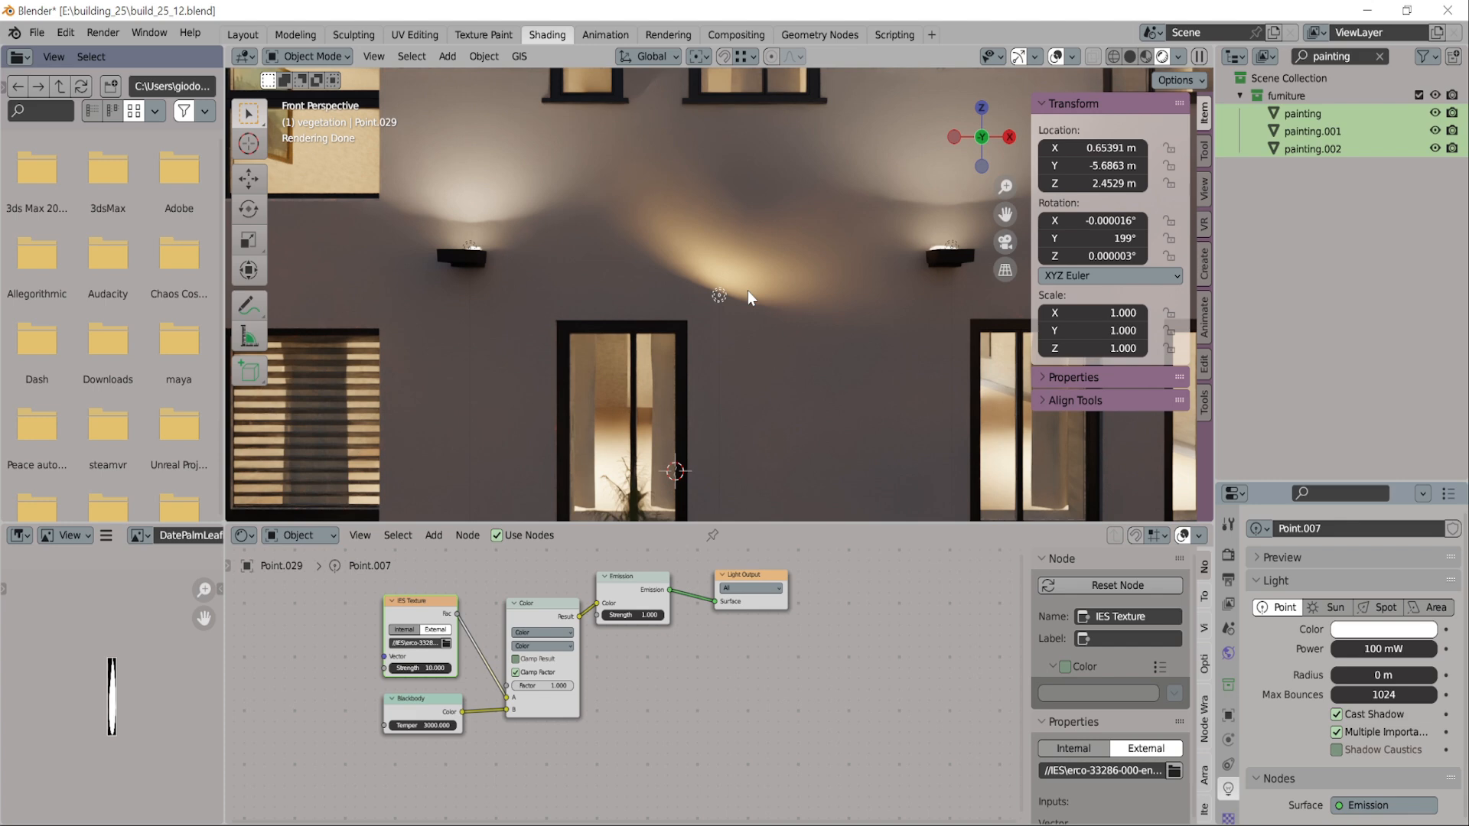
Set the Blackbody node's temperature to 4500
left_click(437, 725)
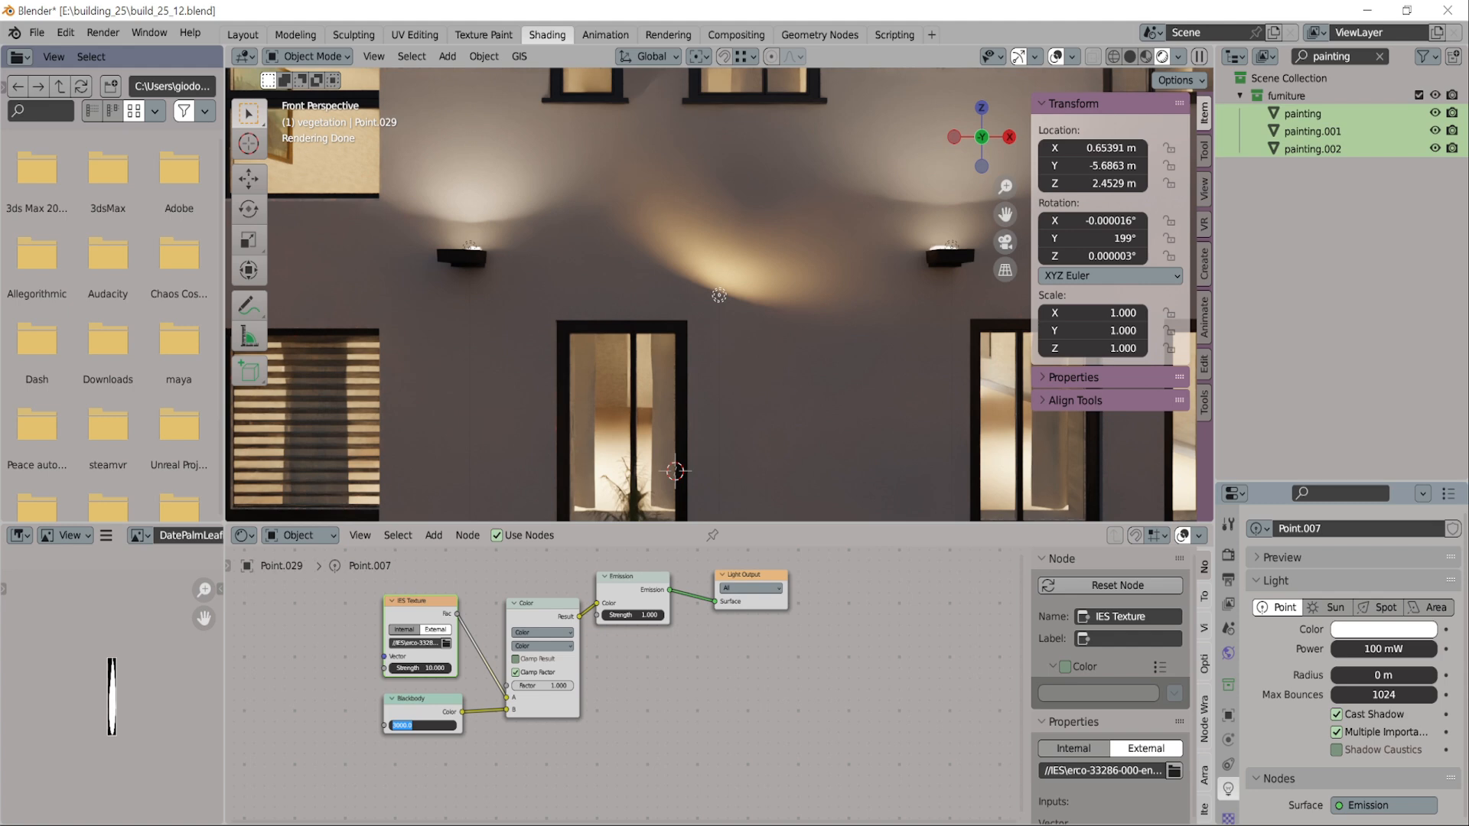
type("4500")
key("Return")
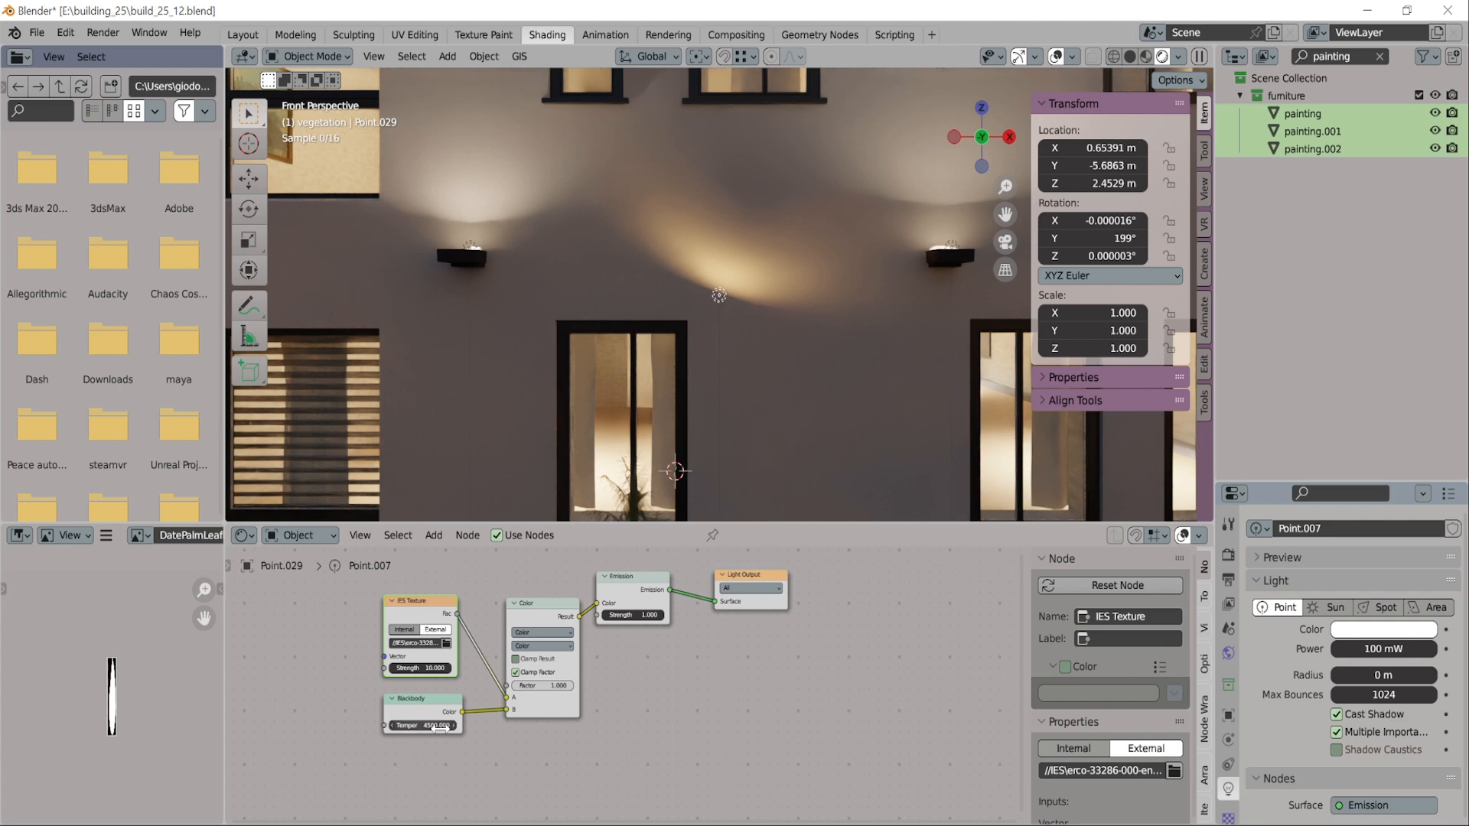